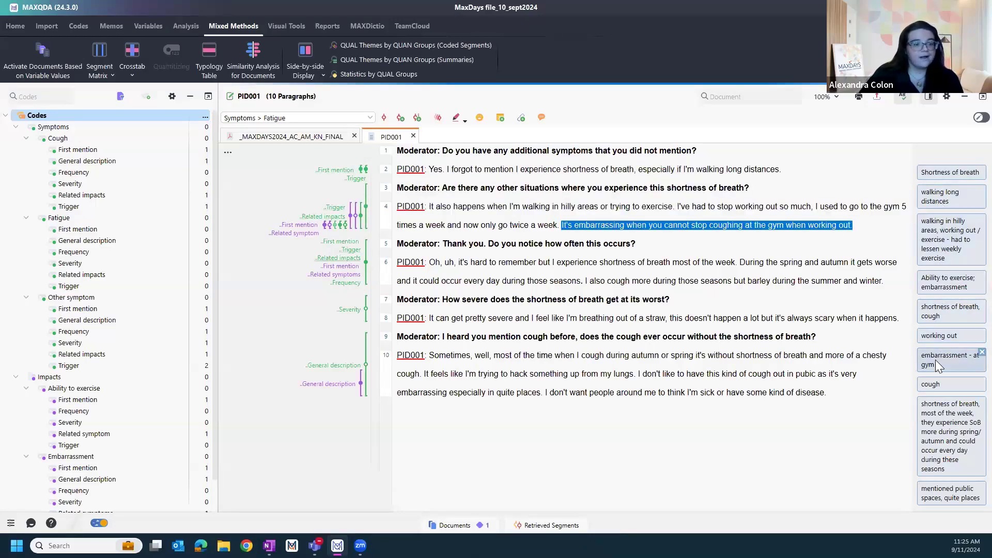
- Set the comment on the Embarrassment > Related symptoms coded segment to "cough" and confirm it
double_click(933, 387)
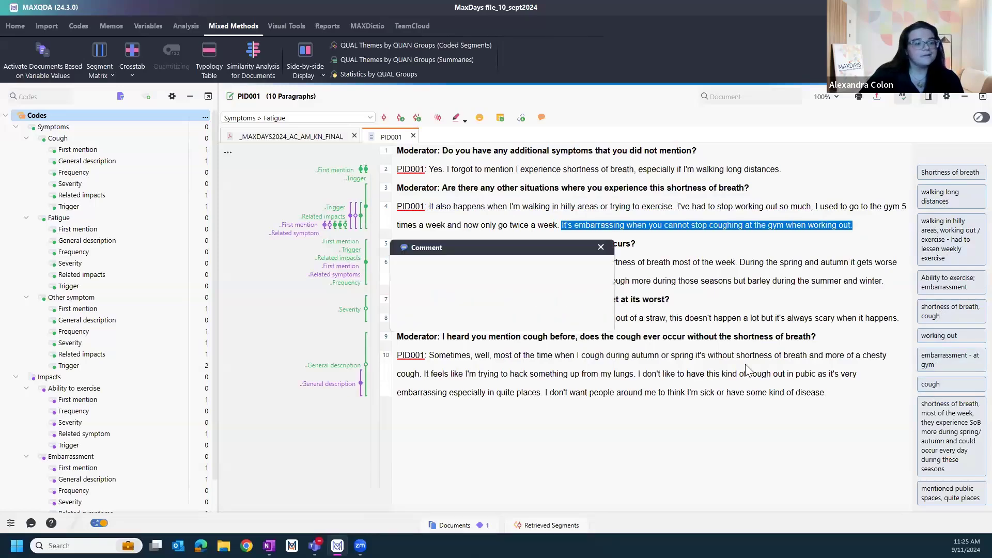
text(cough)
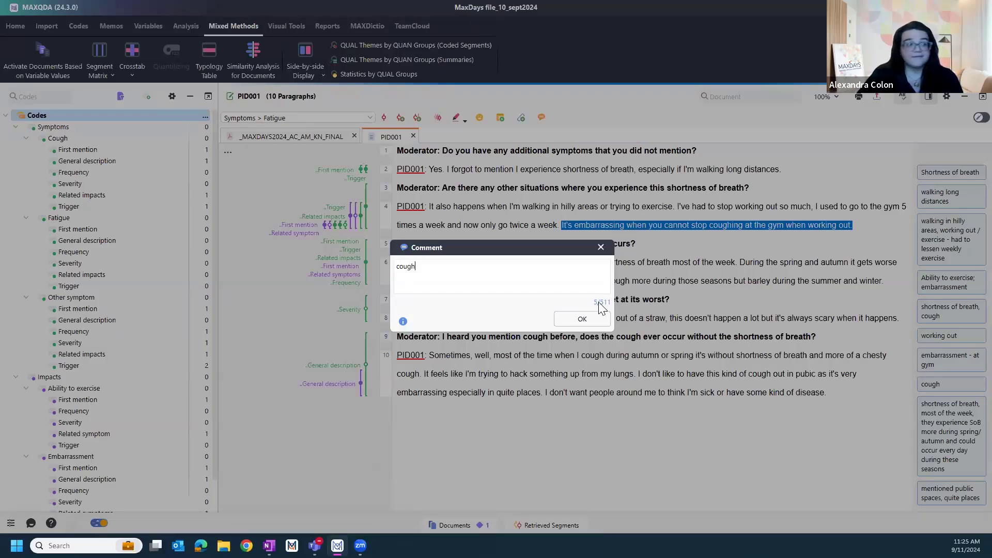
click(584, 317)
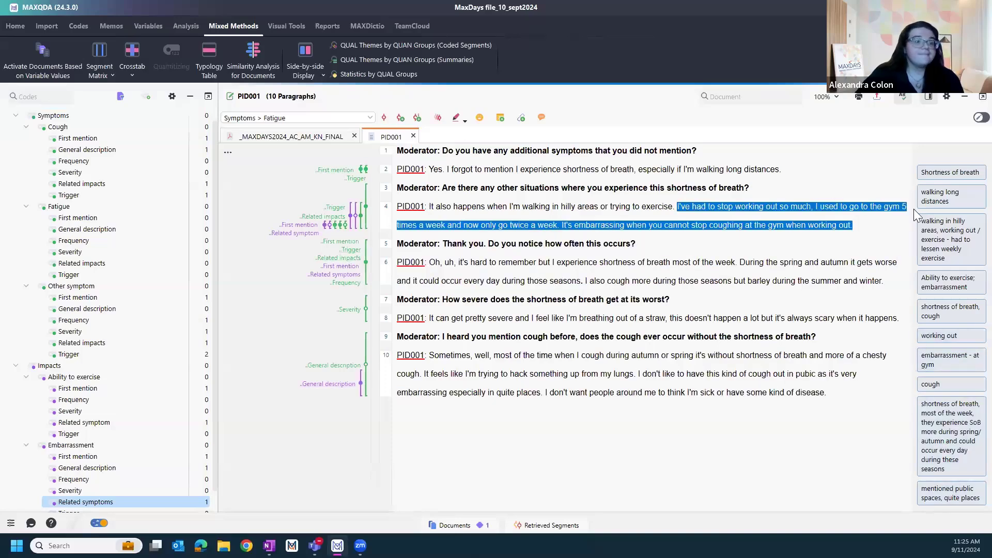
- View the coded segments of Embarrassment > First mention in a maximized window, open the segment's comment for editing, and close the window
scroll(129, 451, down, 1)
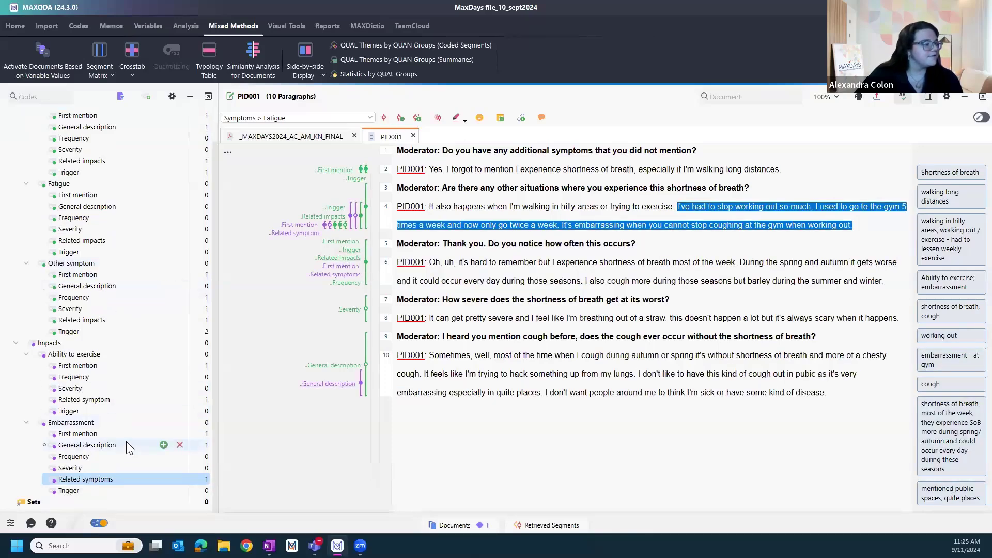
double_click(116, 434)
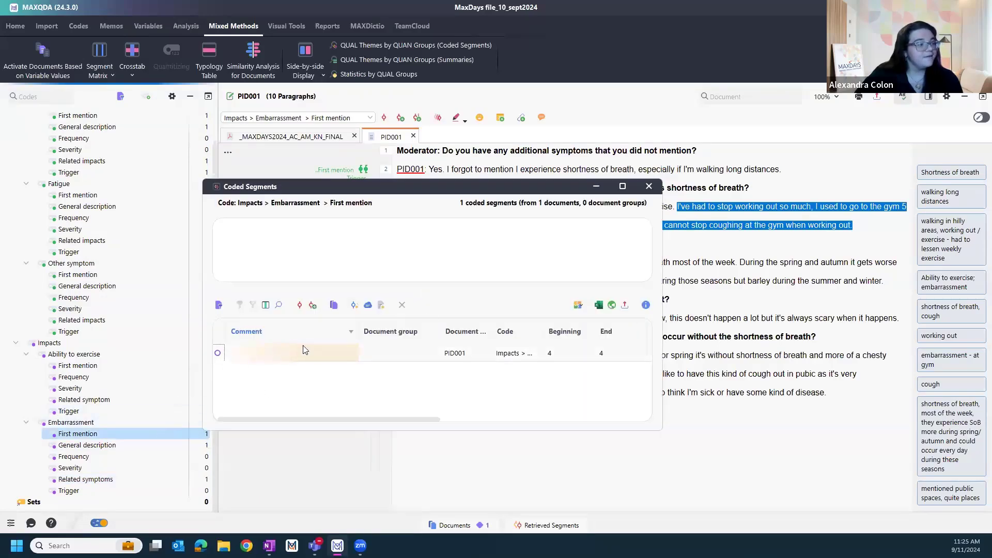
click(622, 186)
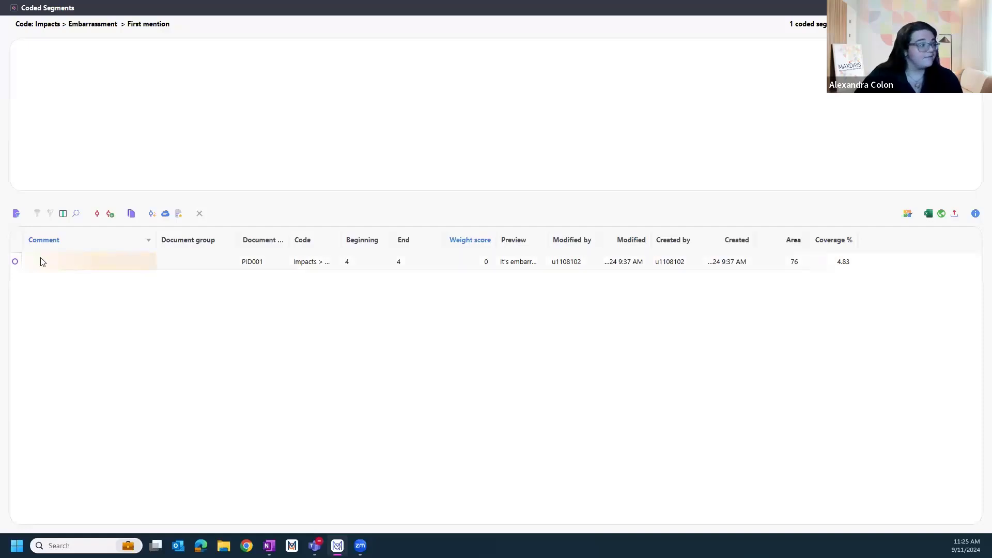
double_click(122, 265)
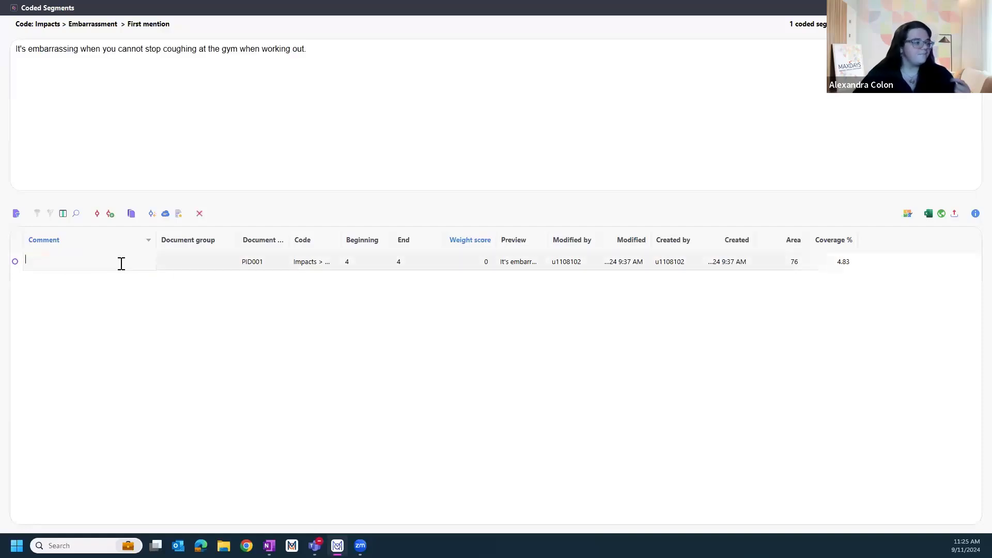
double_click(623, 7)
click(703, 172)
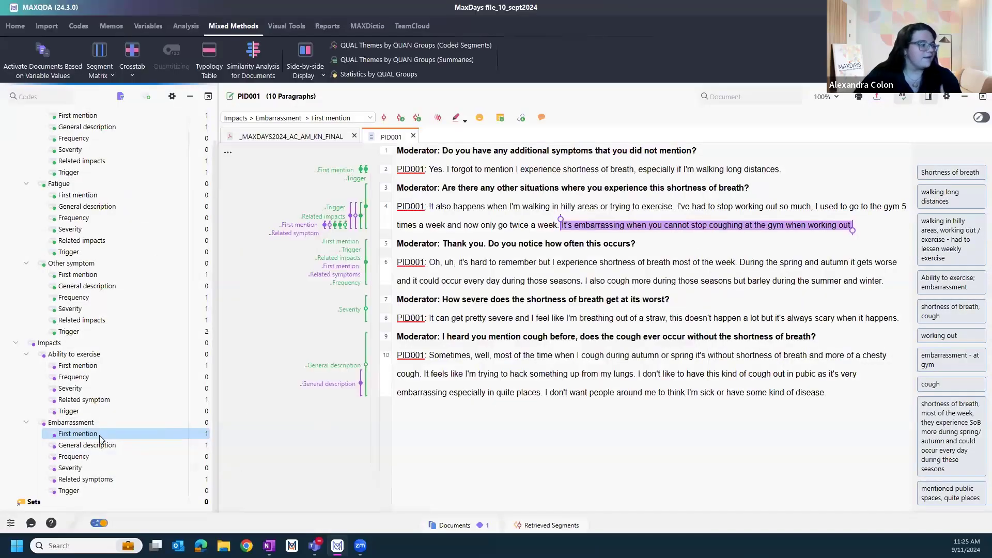
- View the coded segments of Other symptom > Trigger, inspect the comments of both segments, and close the window
double_click(92, 331)
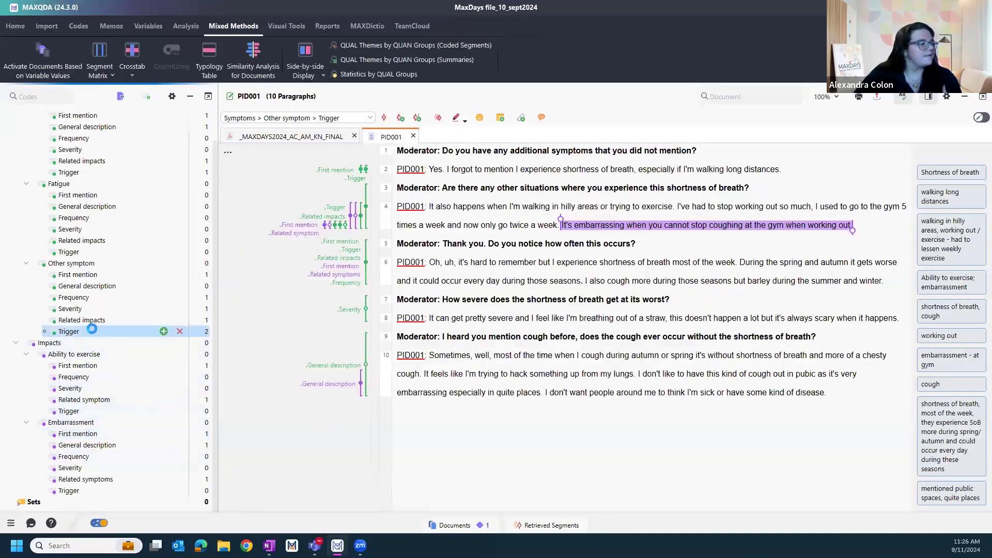
click(669, 173)
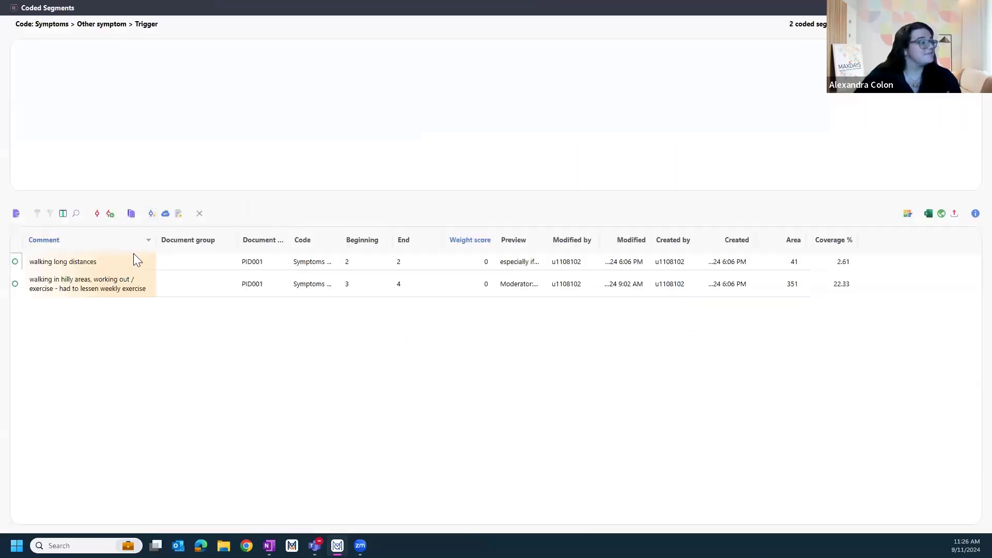
click(113, 259)
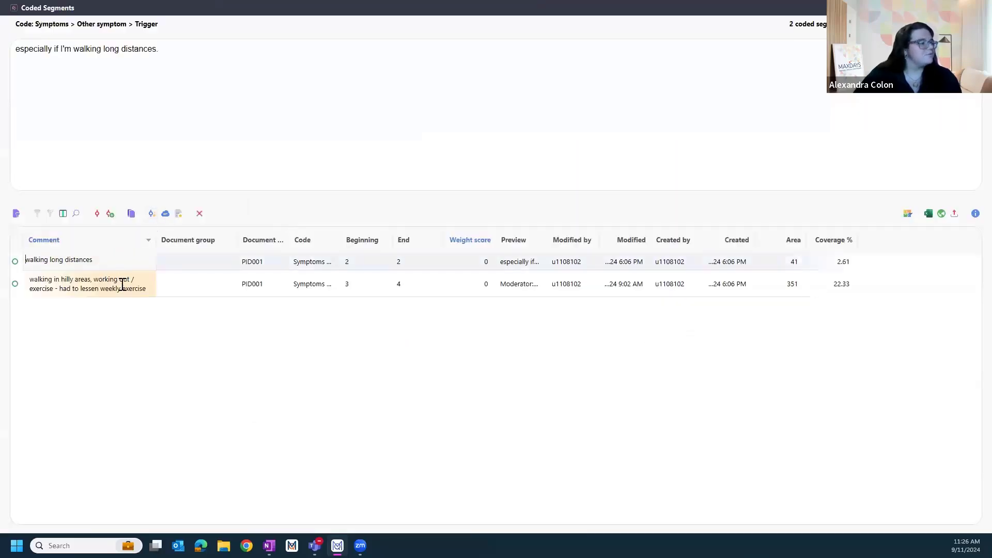
double_click(124, 282)
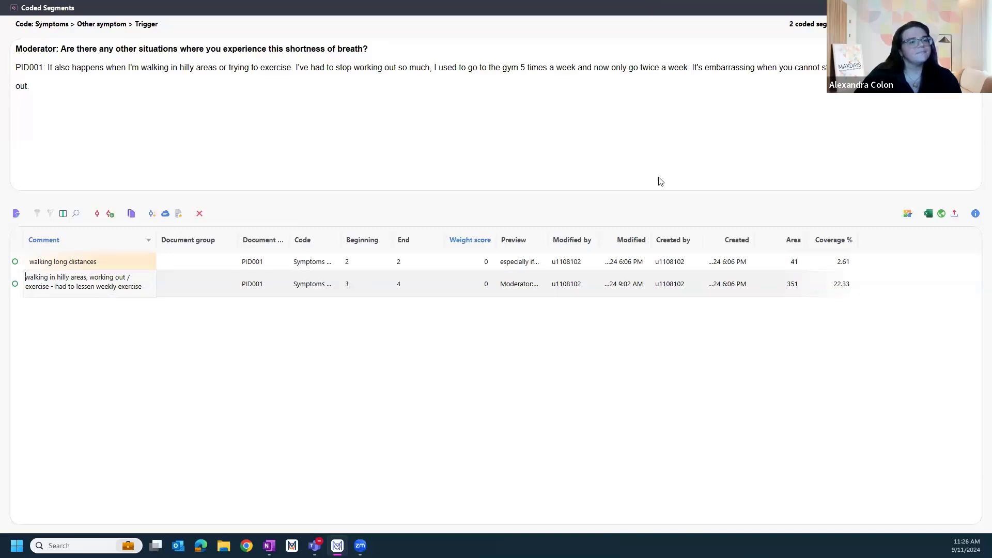
double_click(719, 293)
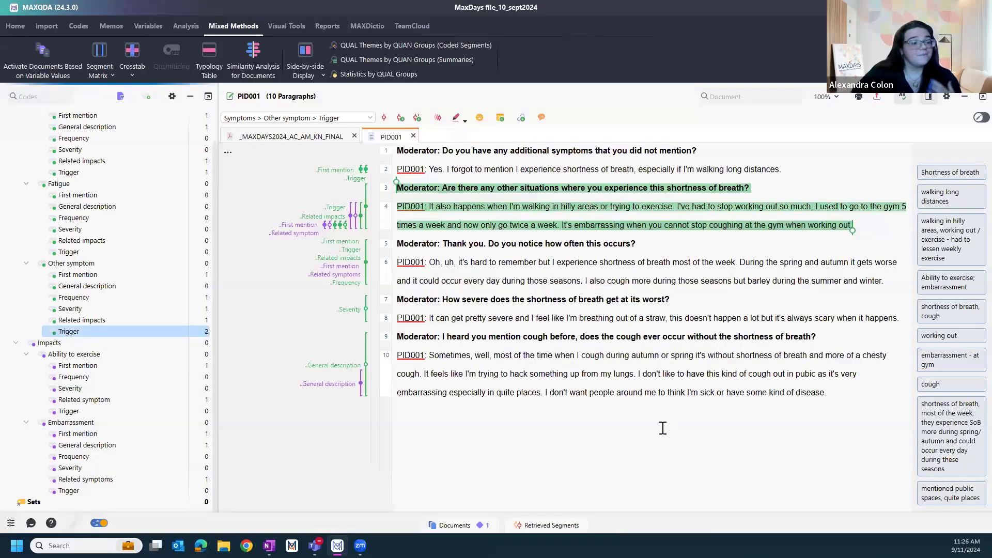
- Activate the Other symptom code with its subcodes and review their segments and comments in an enlarged Retrieved Segments window
click(557, 524)
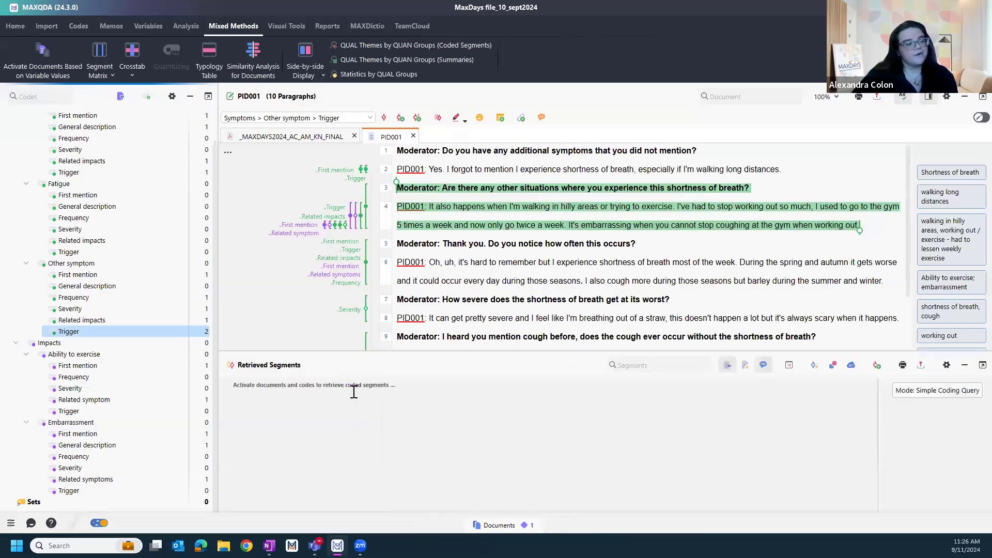
click(44, 263)
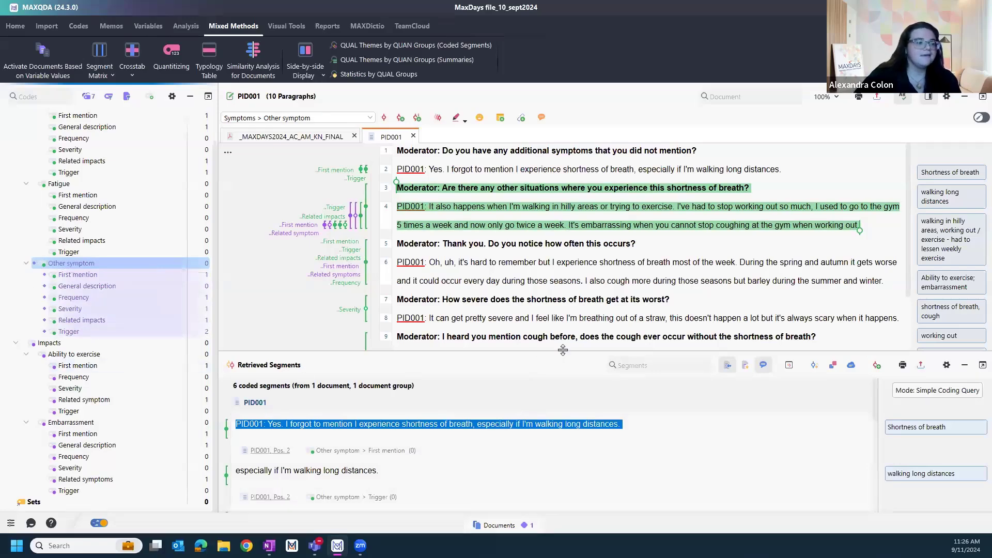
drag(563, 352, 577, 247)
scroll(656, 405, down, 3)
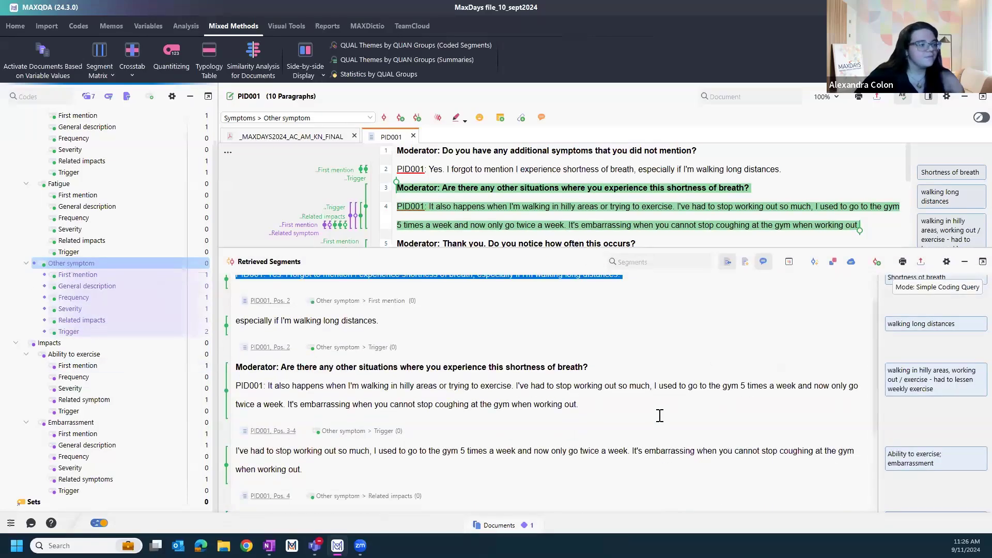
scroll(656, 406, down, 2)
scroll(656, 404, up, 6)
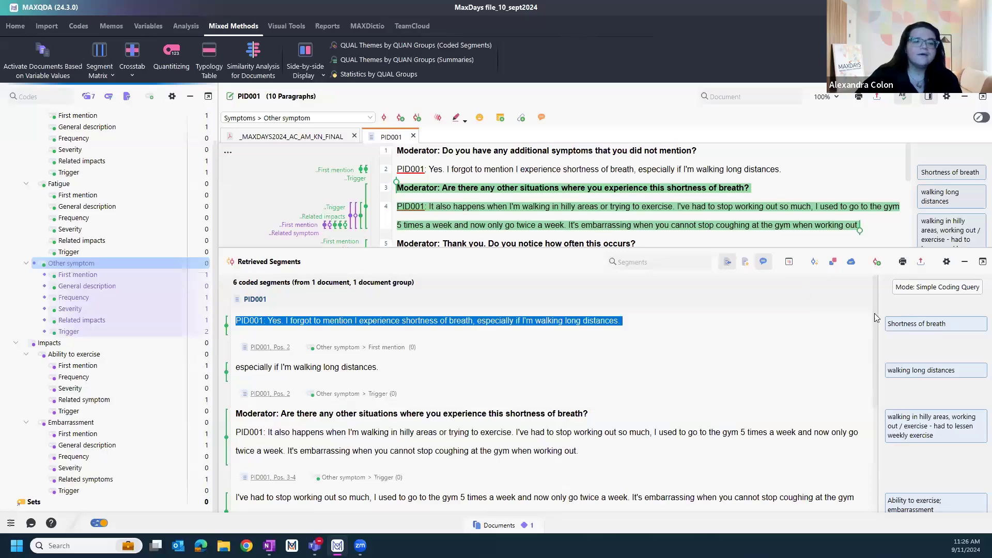
- Toggle the comments in the retrieved segments off and on, inspect the "Shortness of breath" comment, and minimize the Retrieved Segments window
click(765, 264)
click(766, 264)
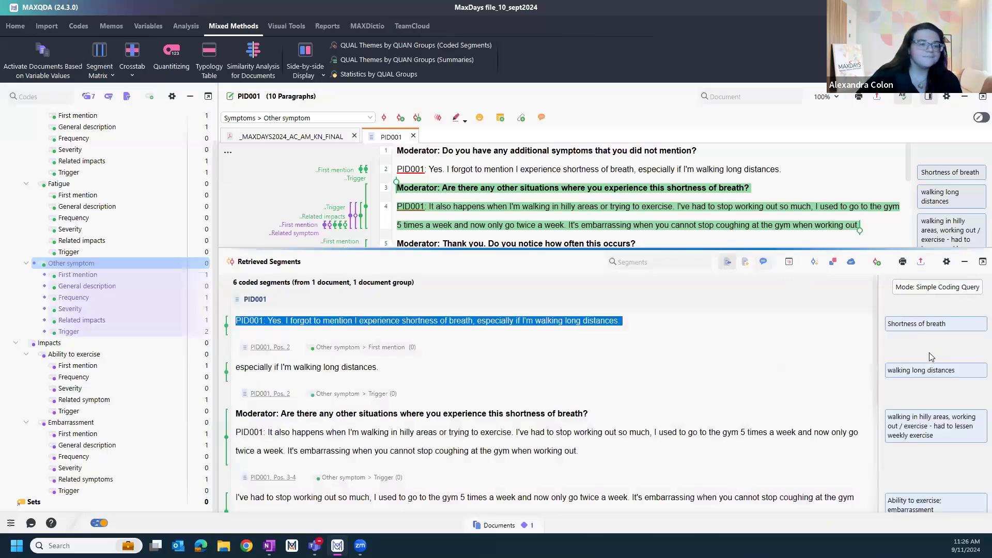
double_click(920, 322)
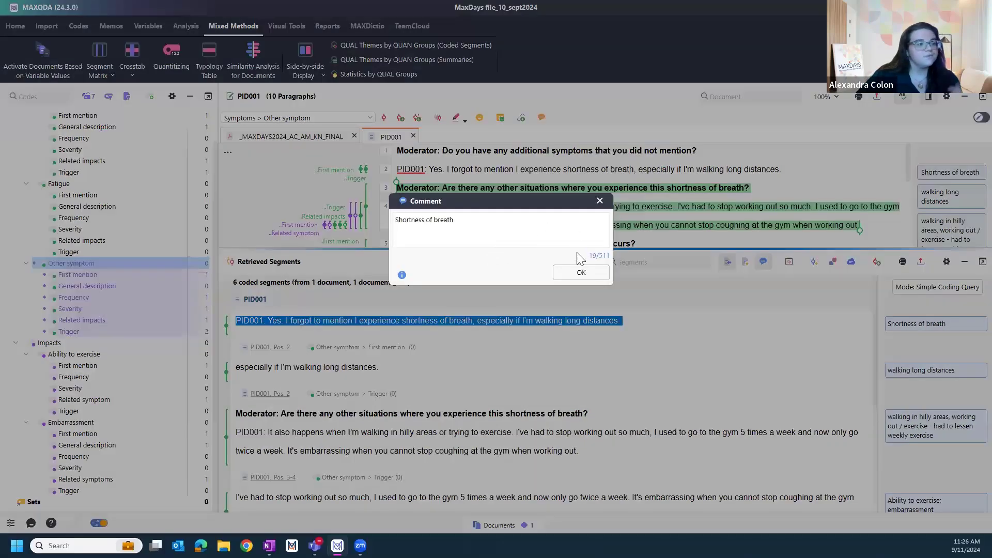
click(579, 272)
scroll(830, 443, down, 4)
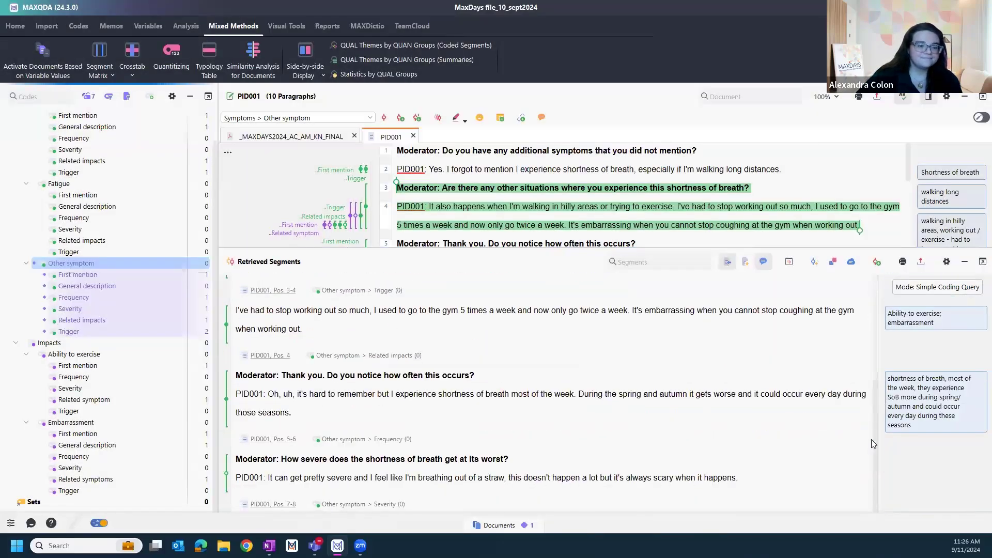
click(964, 262)
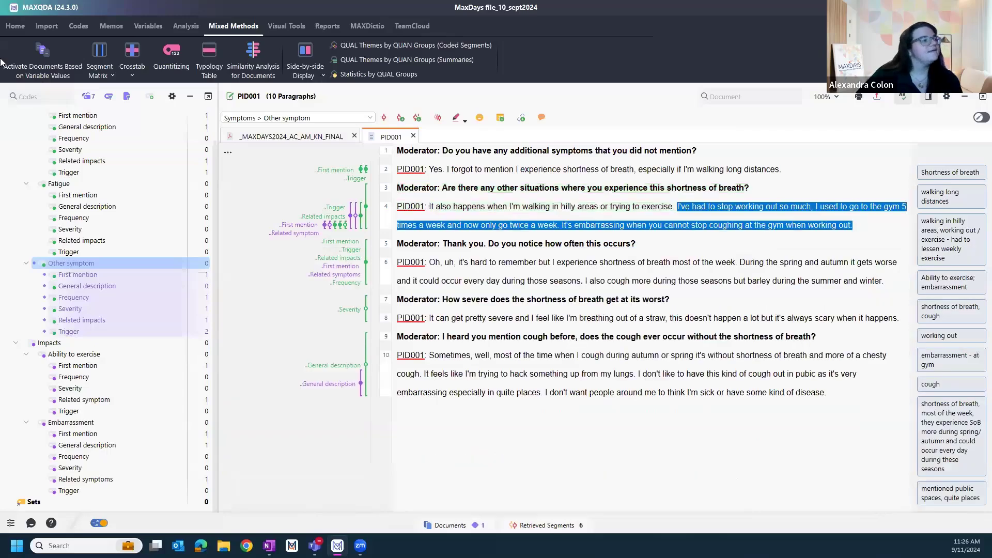
- Generate a Segment Matrix for document PID001 limited to activated documents and codes, view the Frequency segment with its comment, and close it
click(103, 69)
click(114, 85)
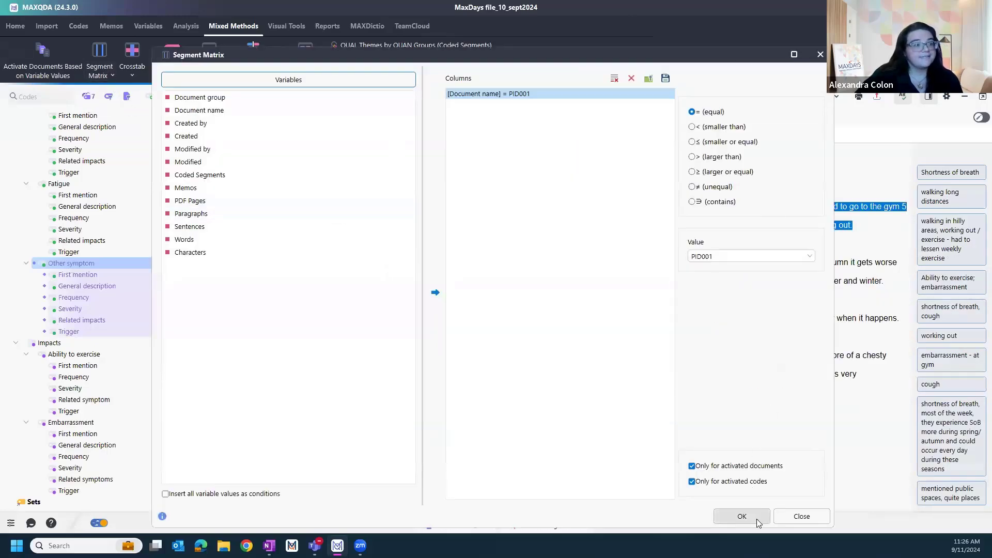
click(741, 516)
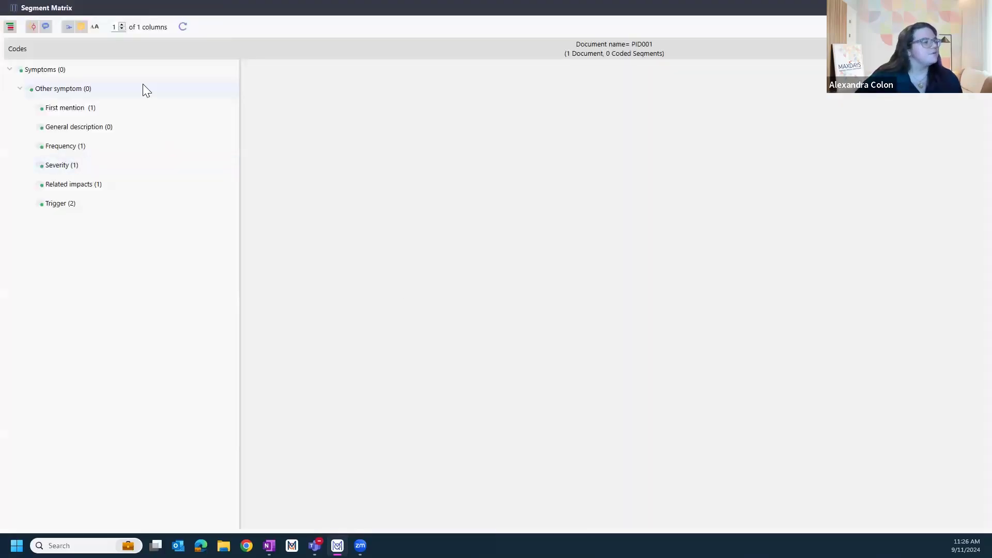
click(124, 149)
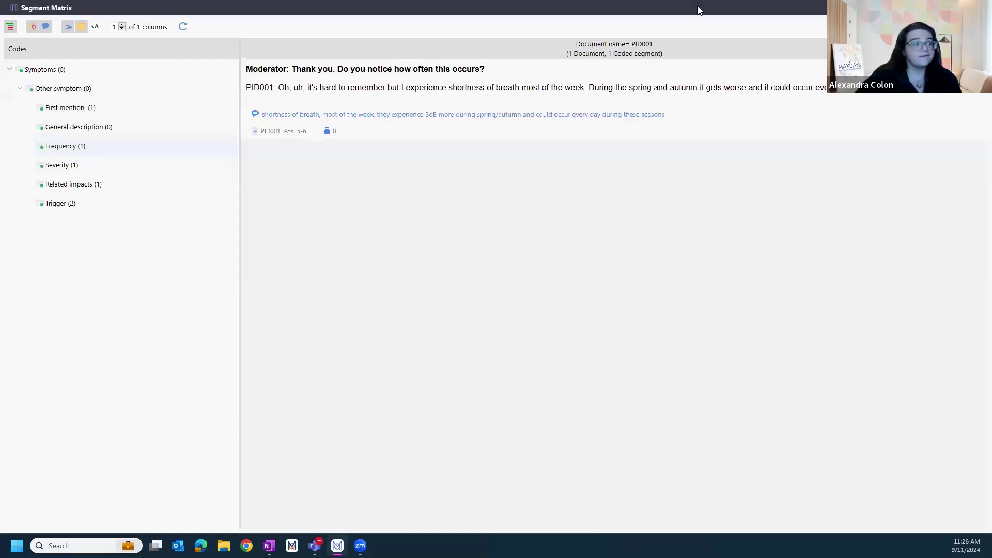
click(682, 161)
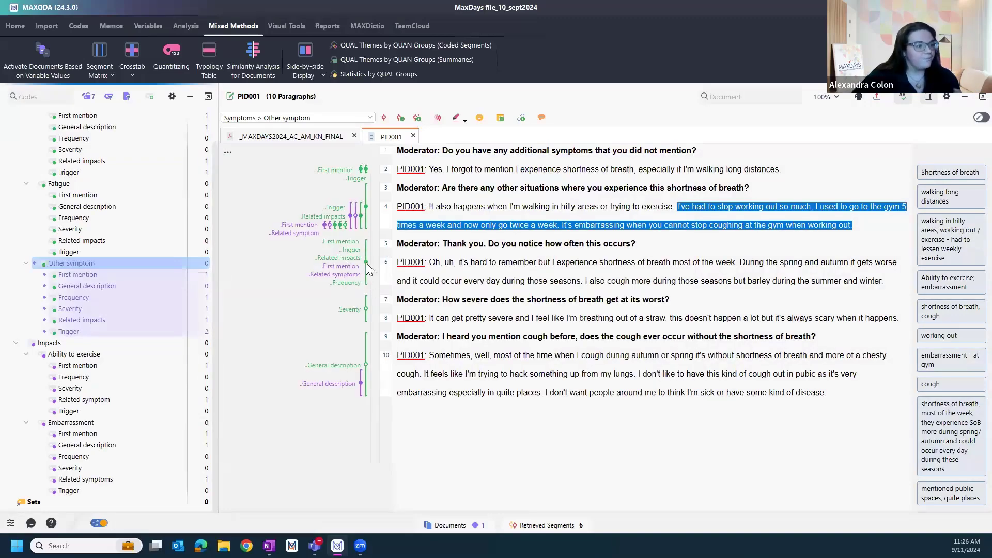
- Switch to the _MAXDAYS2024_AC_AM_KN_FINAL document and go to the Code Matrix Browser slide on page 6
mouse_move(366, 262)
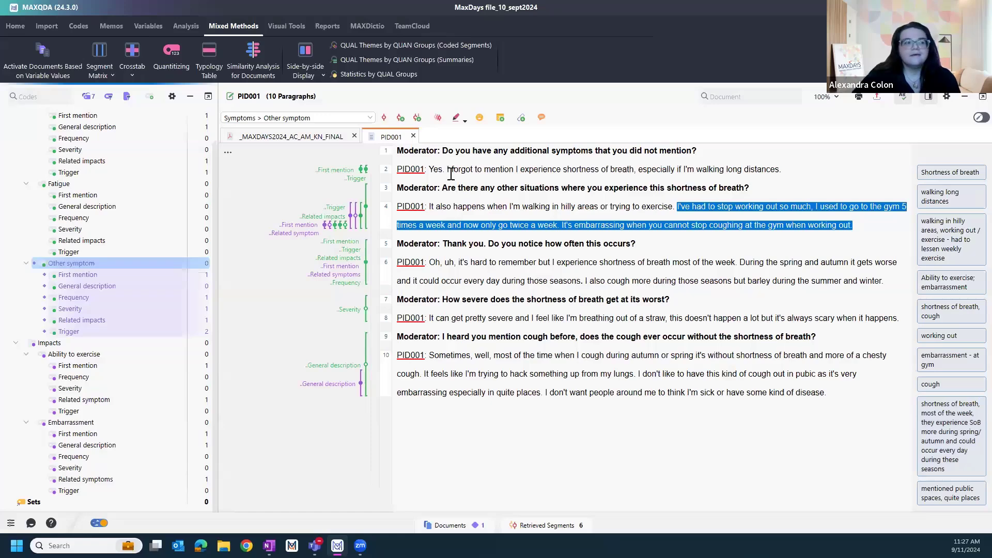
click(289, 137)
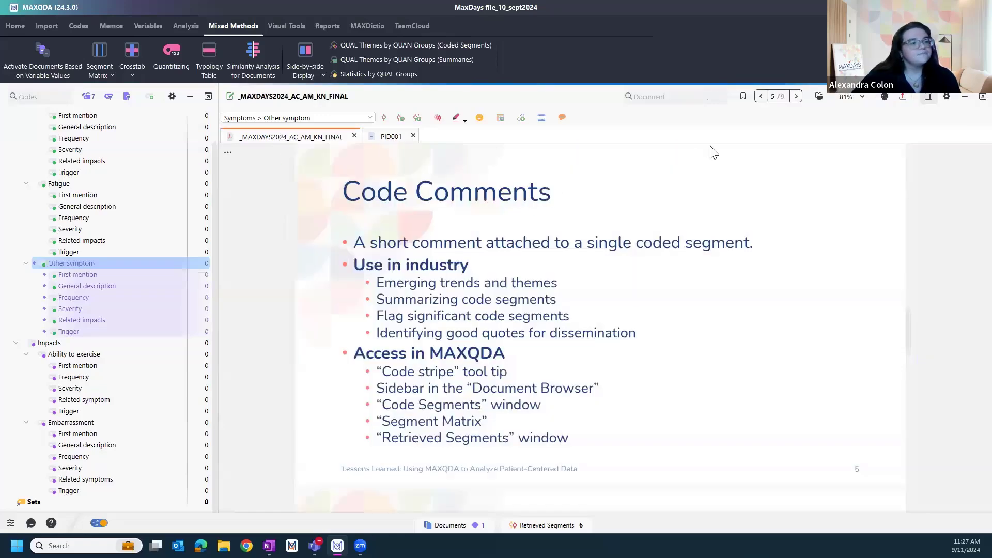
click(797, 97)
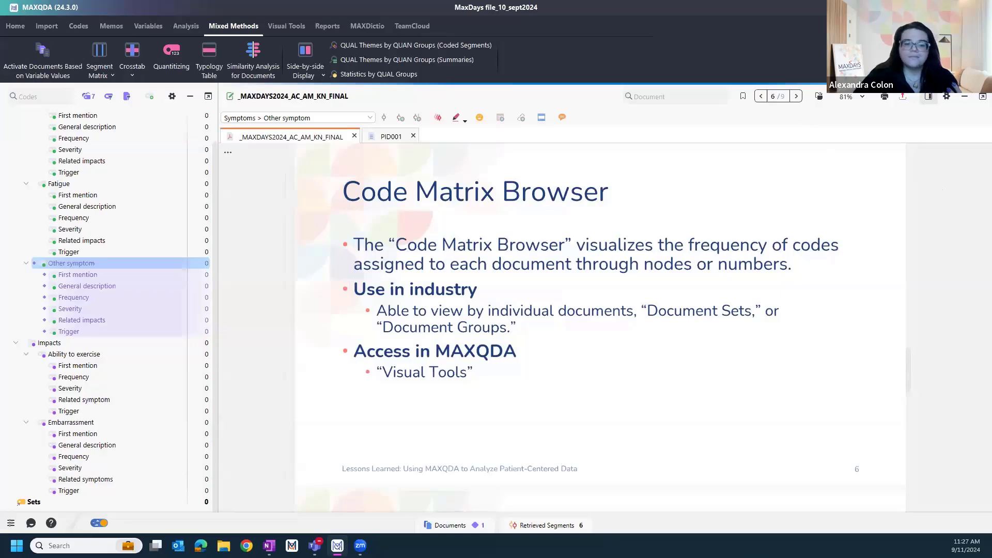
- Create a Code Matrix Browser with documents as columns, only for activated documents and codes, and reposition its window
click(295, 27)
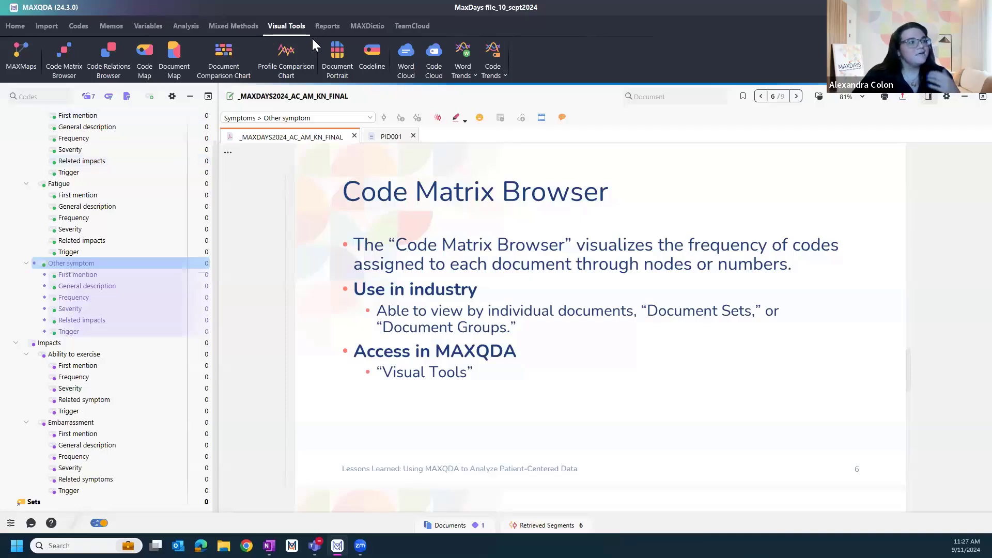
click(71, 65)
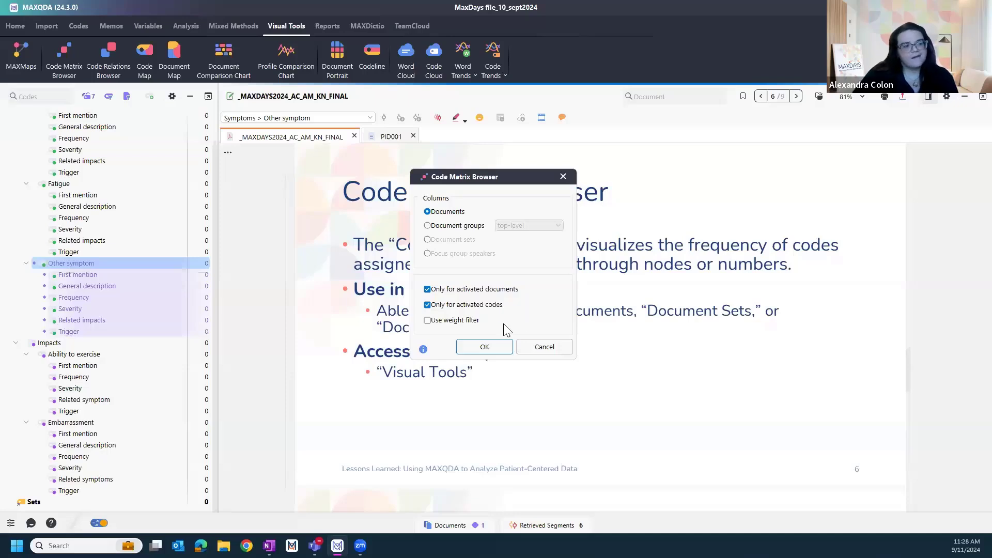
click(485, 347)
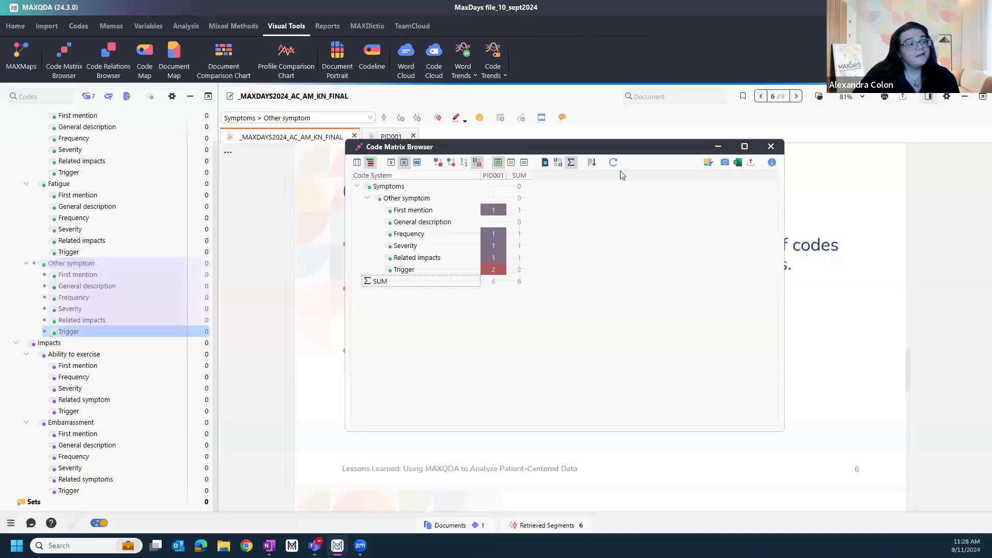
drag(620, 151, 552, 122)
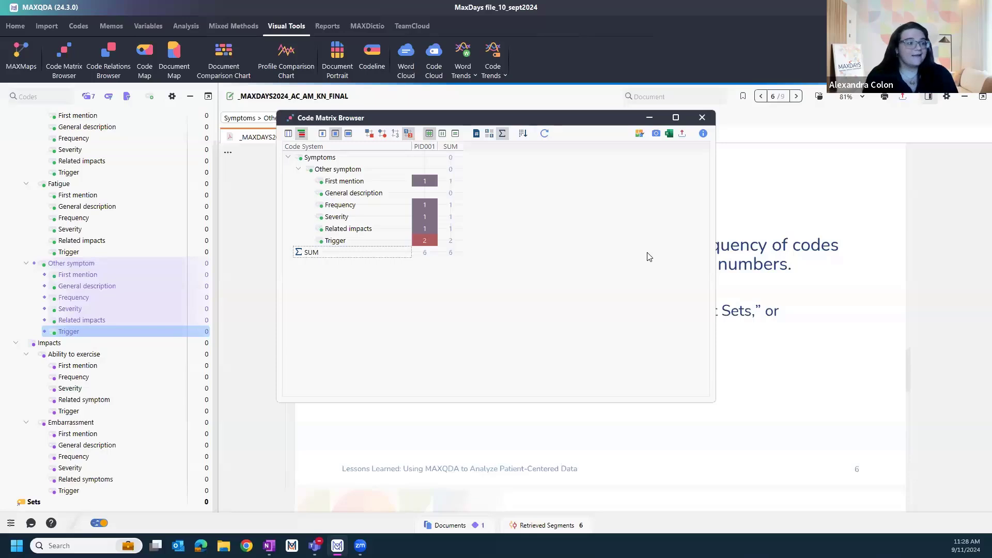
- Show the matrix nodes as circles, restore the highlighted code counts, and keep the codes displayed as a hierarchy
click(382, 135)
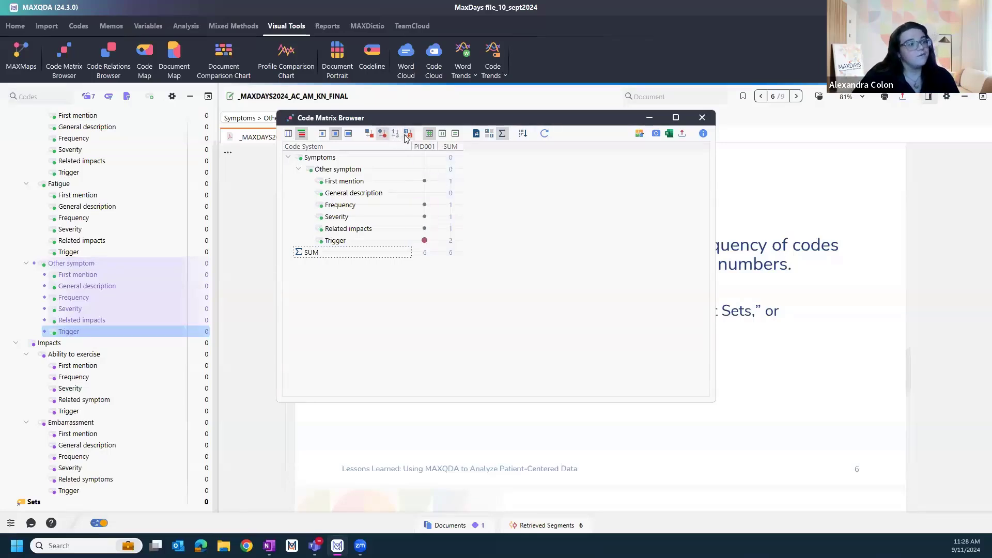
click(407, 135)
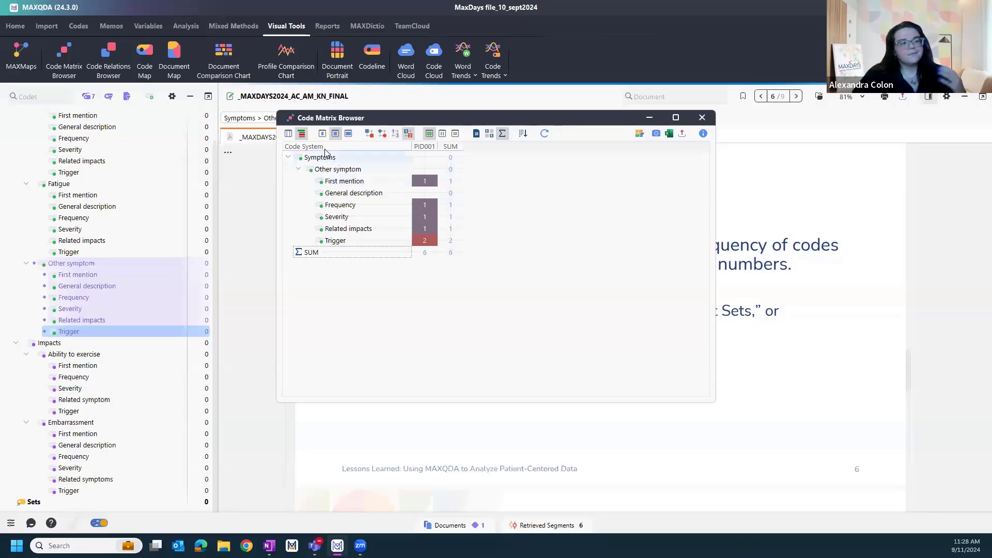
click(302, 135)
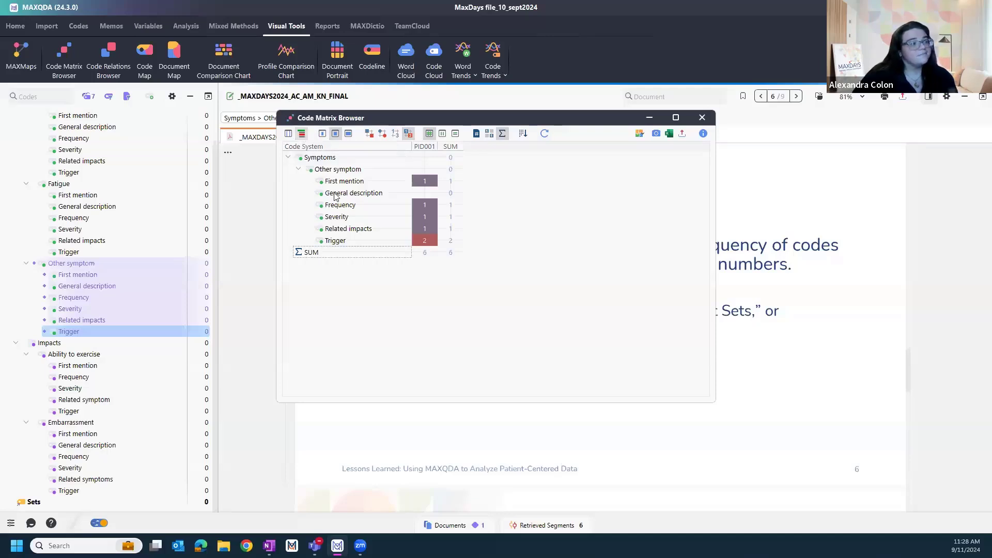
- Collapse the Other symptom code in the matrix to view its combined frequency, and expand its subcodes again
click(302, 134)
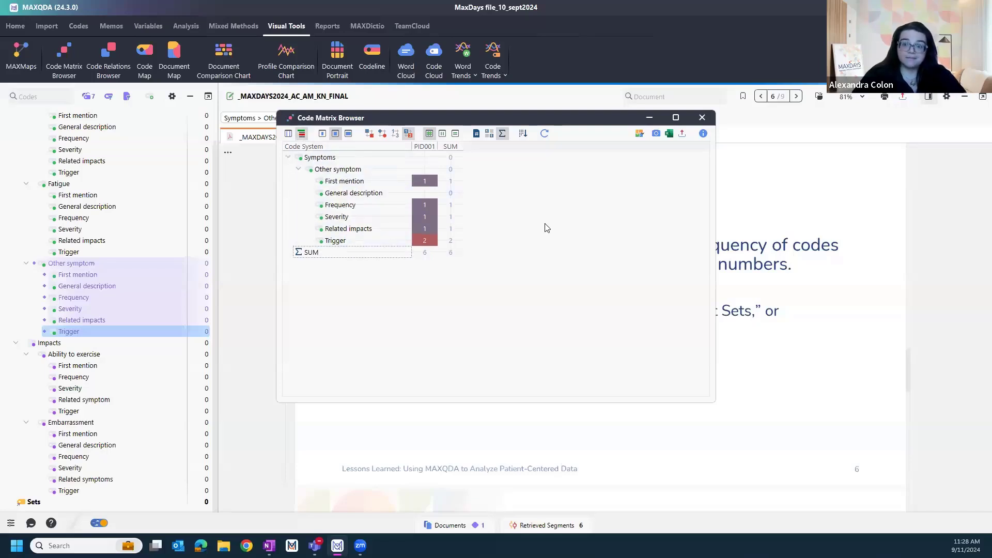
click(297, 171)
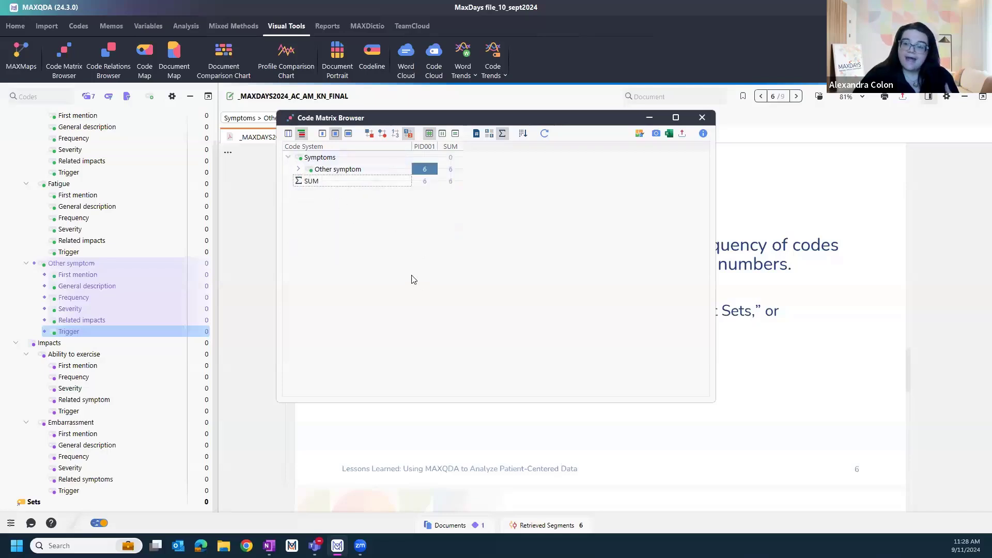
click(298, 168)
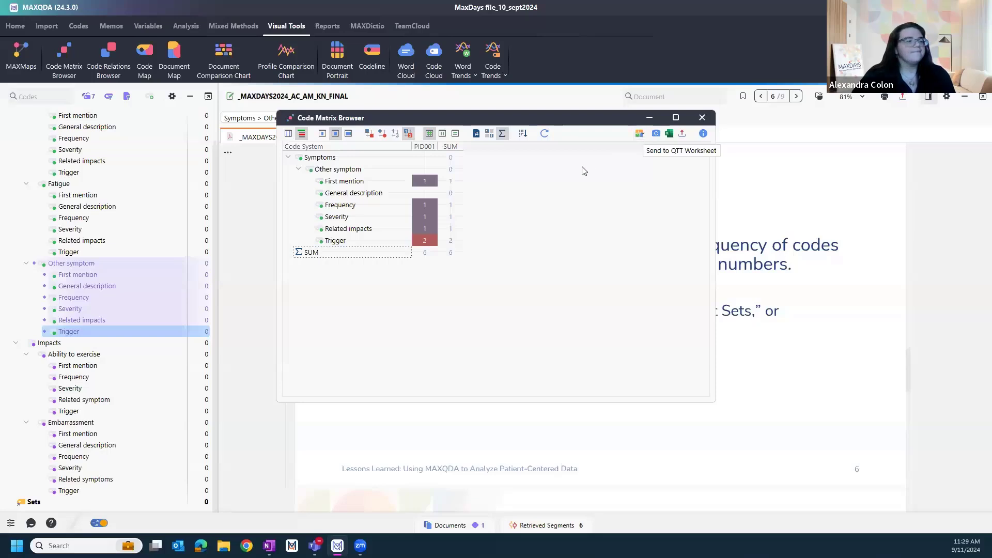
- Retrieve PID001's First mention segment from the Code Matrix Browser, clear the window out of the way, and locate the segment in the source document
double_click(434, 181)
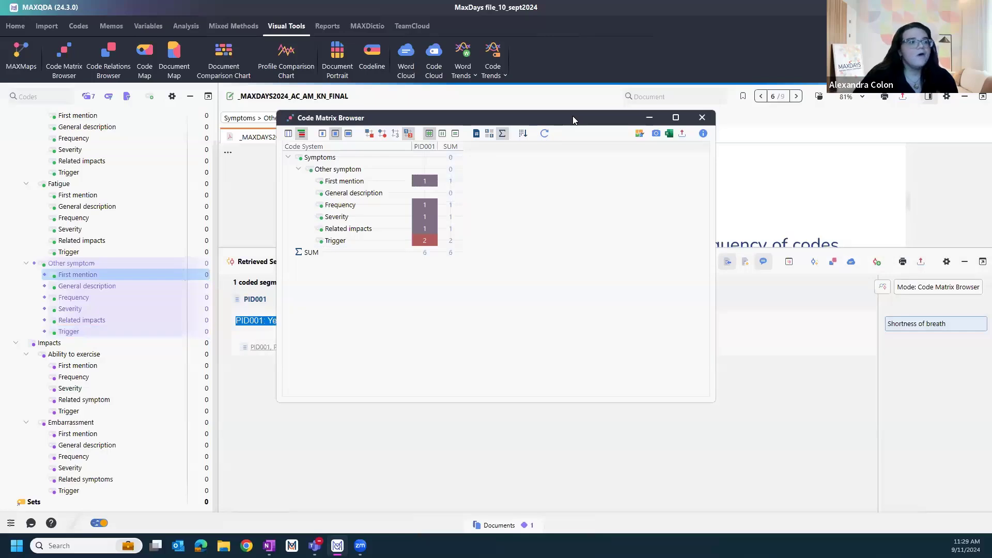
drag(573, 116, 666, 25)
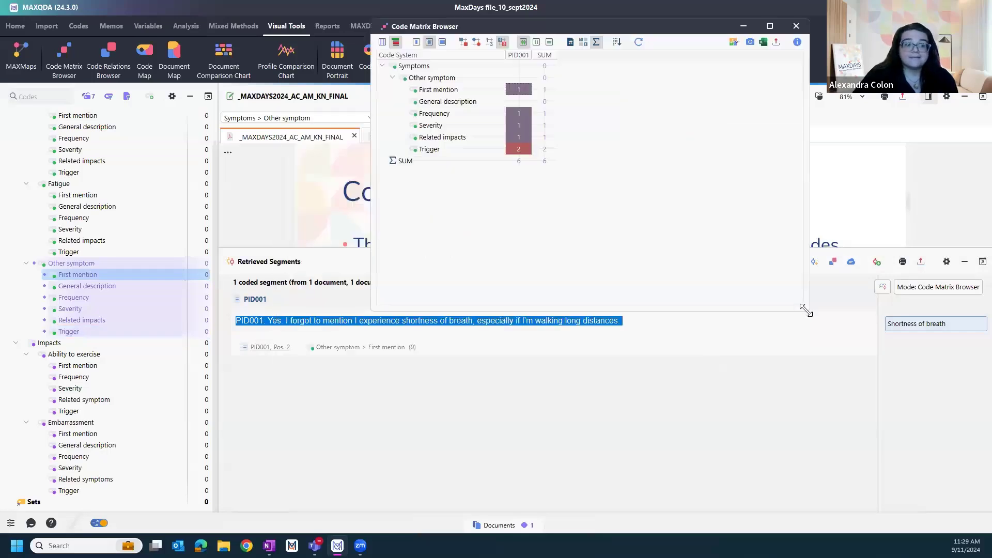
drag(806, 310, 661, 360)
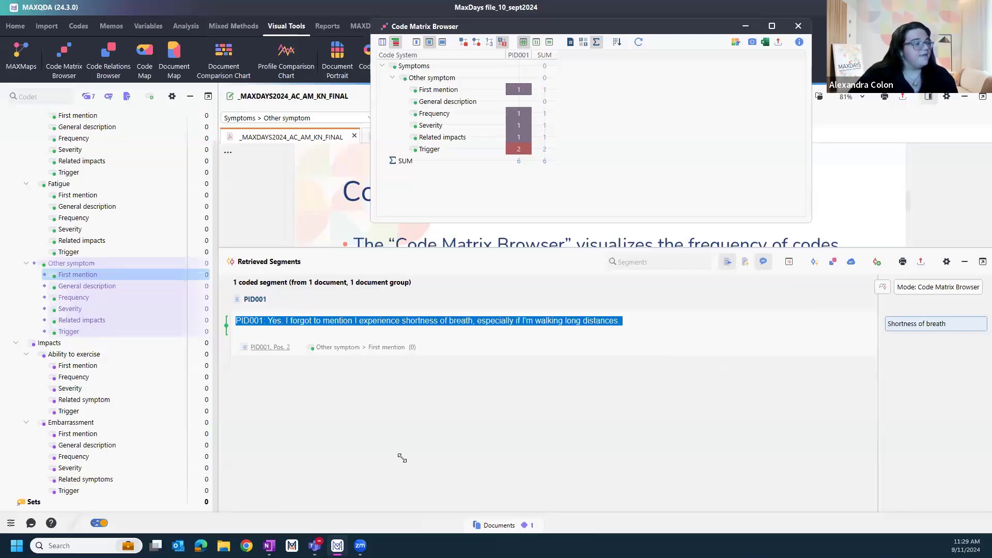
click(336, 324)
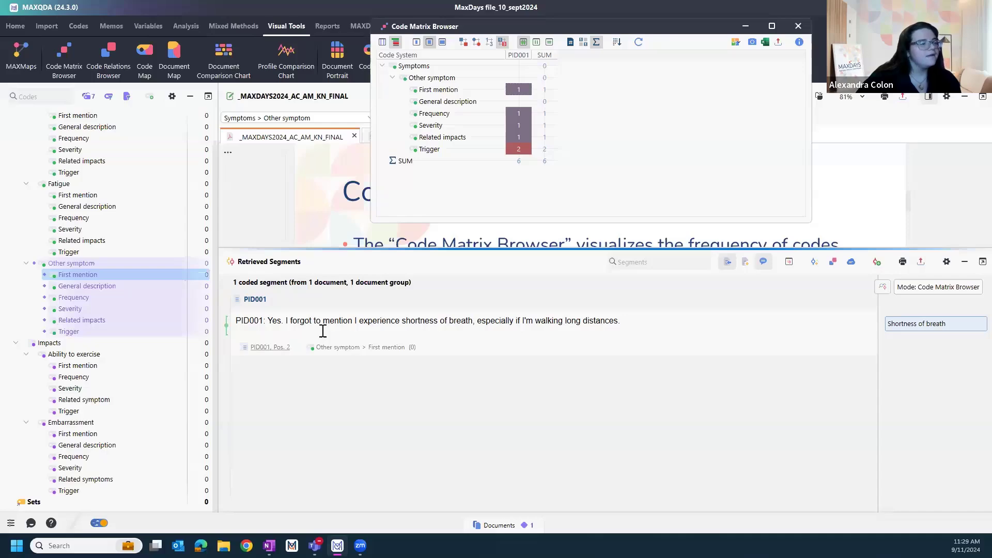
click(255, 314)
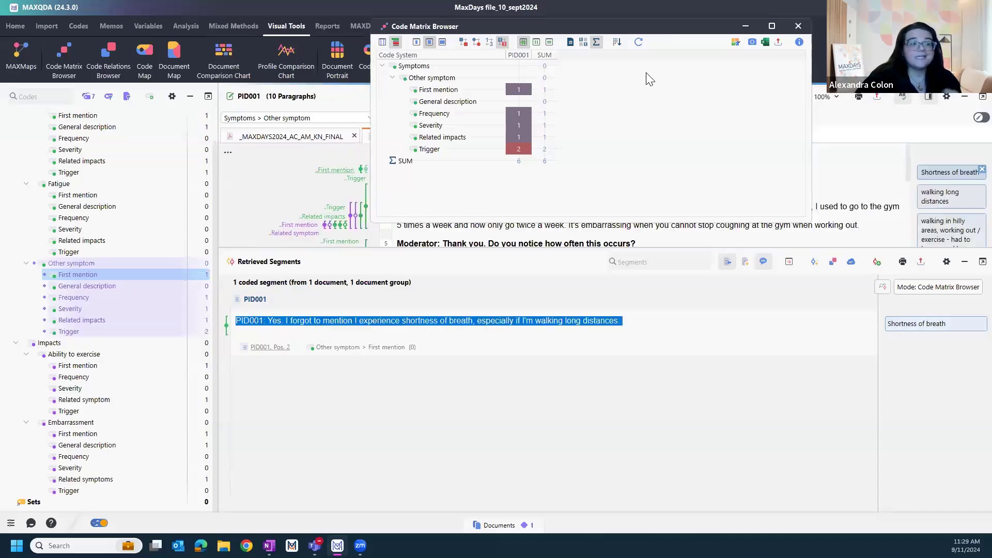
- Retrieve PID001's Trigger segments from the Code Matrix Browser and locate each one in the source document
drag(647, 26, 677, 340)
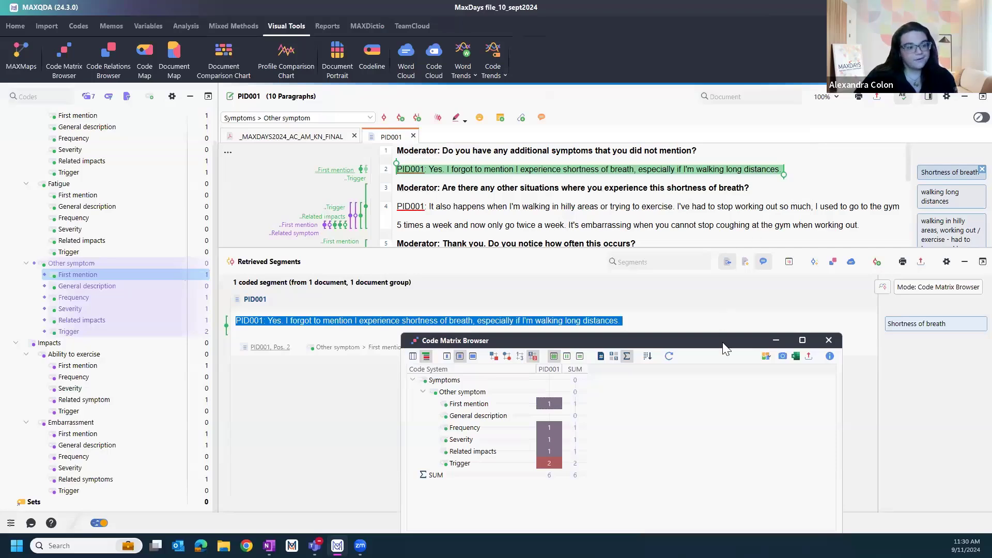
drag(723, 346, 733, 248)
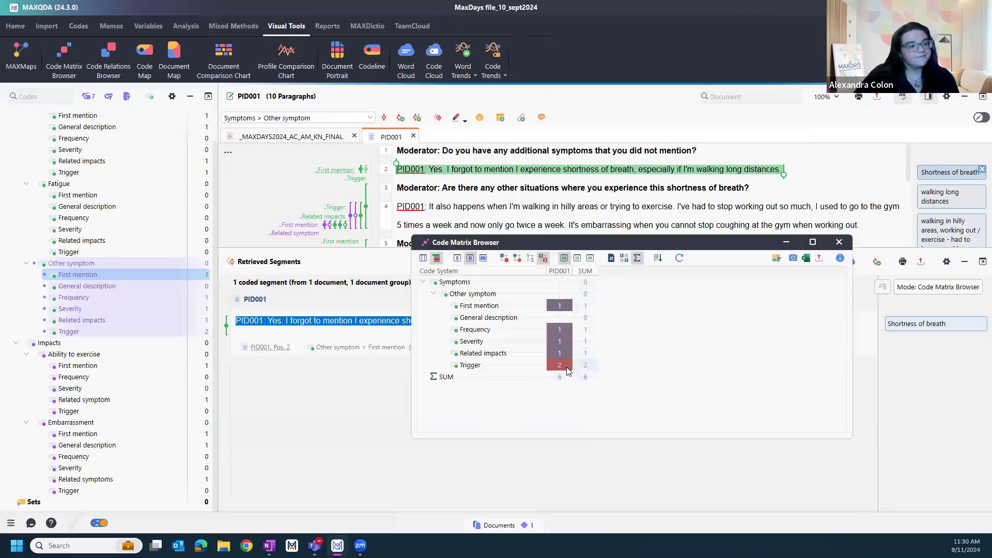
double_click(566, 367)
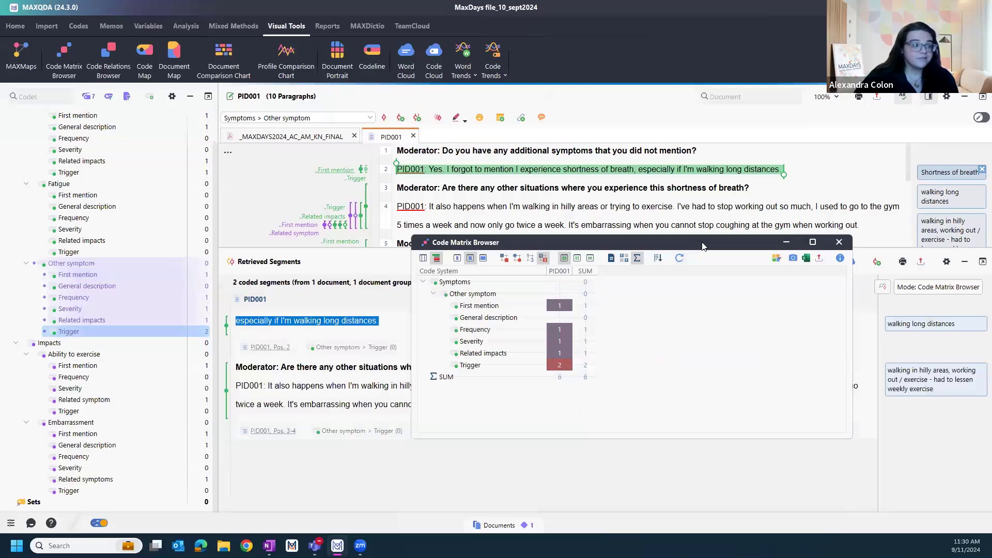
drag(703, 245, 354, 57)
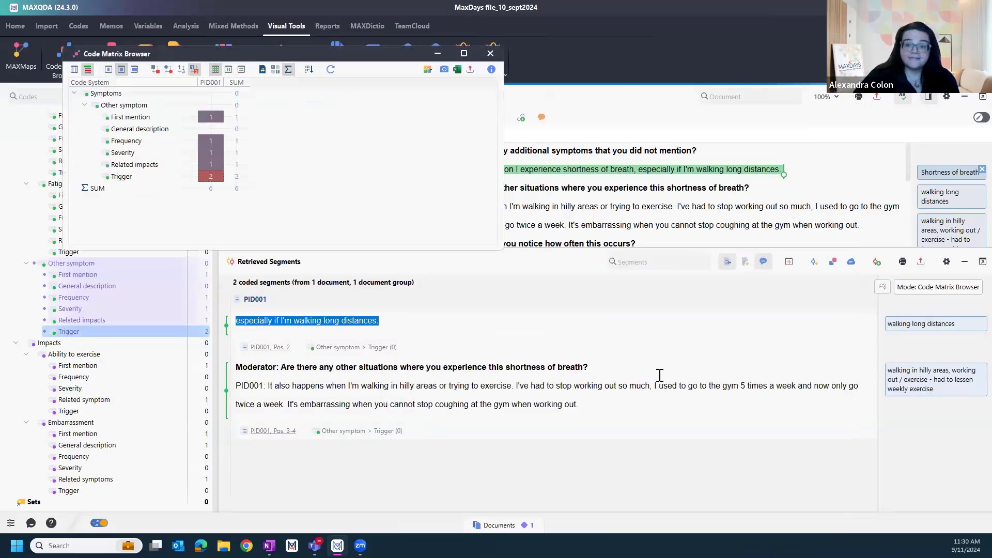
click(227, 329)
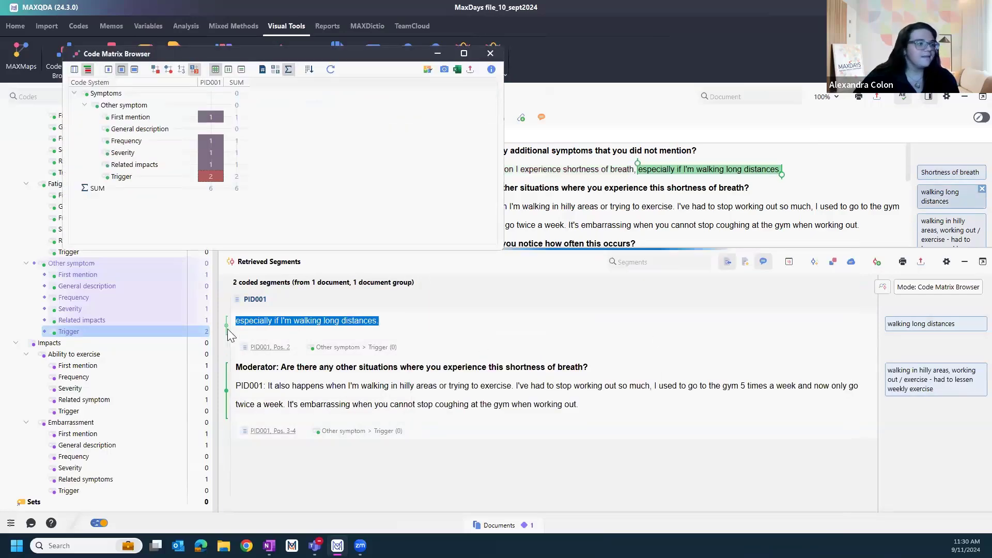
click(226, 385)
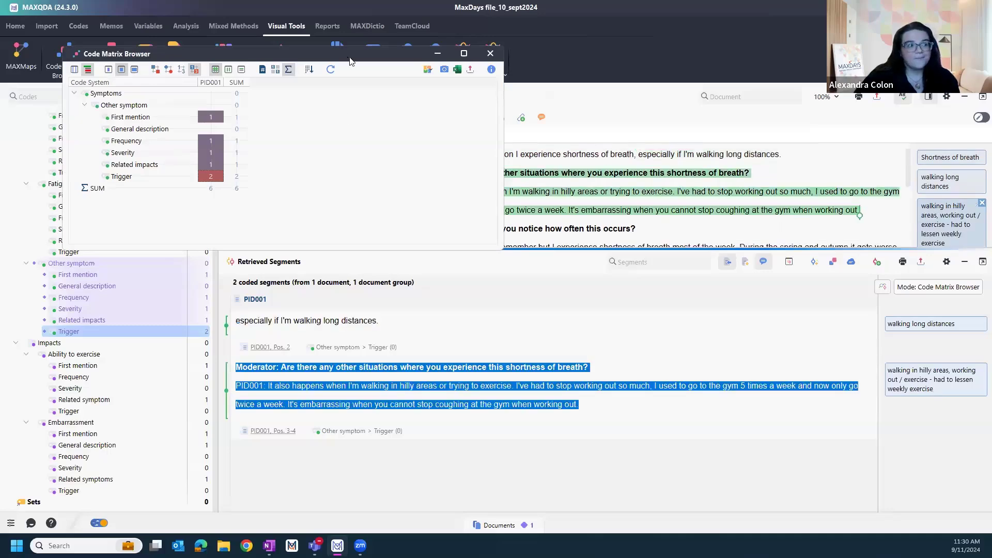
- Open the Segment Matrix from the Code Matrix Browser and view the First mention, Related impacts, Frequency and Severity segments
drag(349, 58, 661, 275)
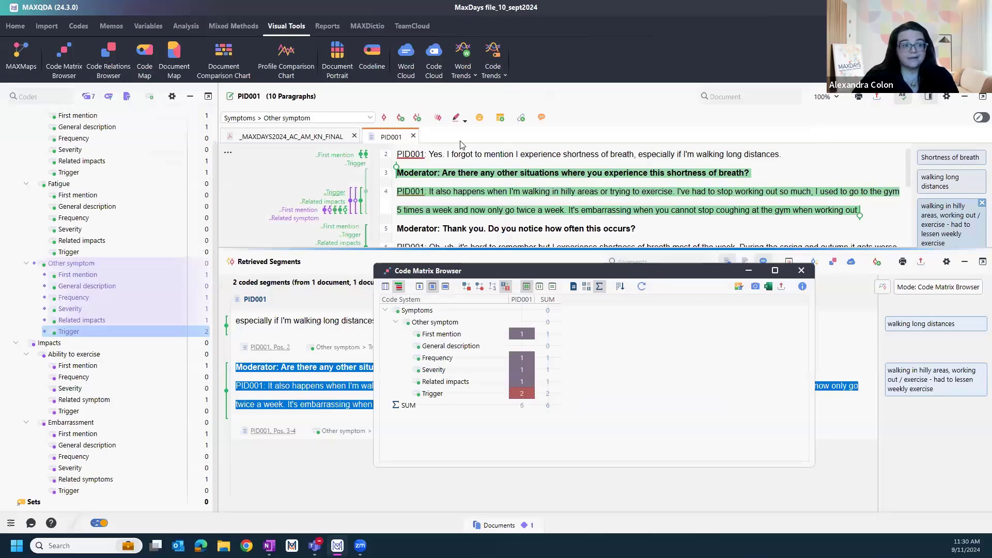
drag(661, 275, 685, 261)
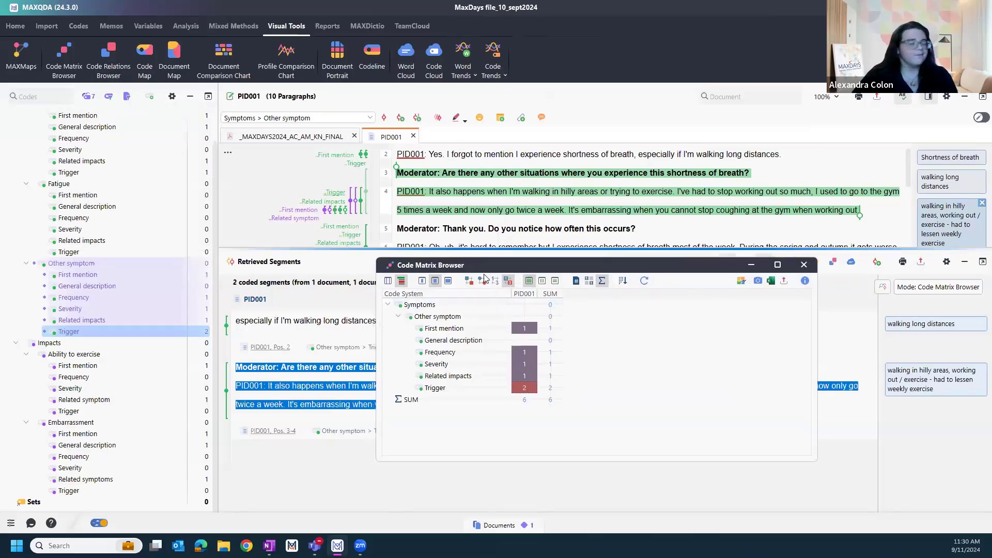
click(390, 283)
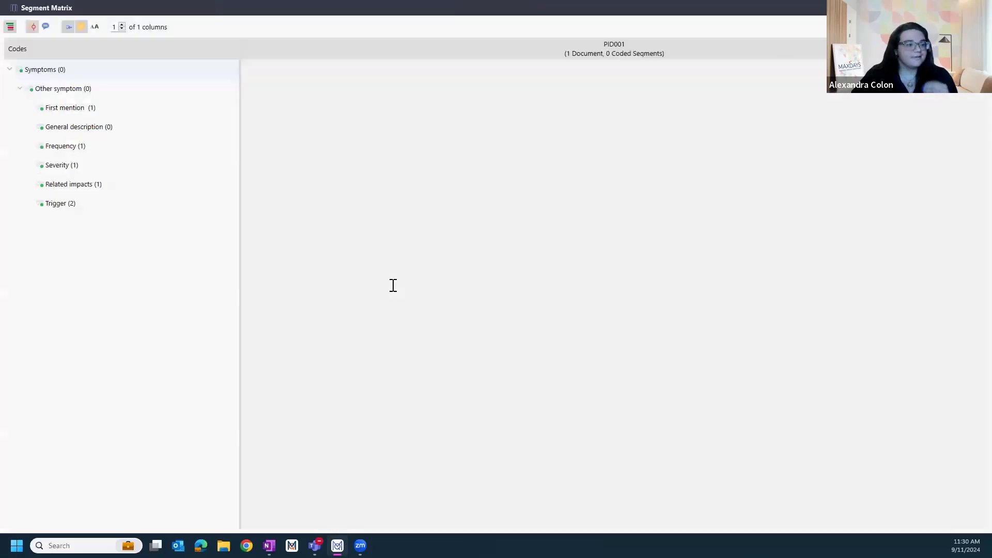
click(162, 145)
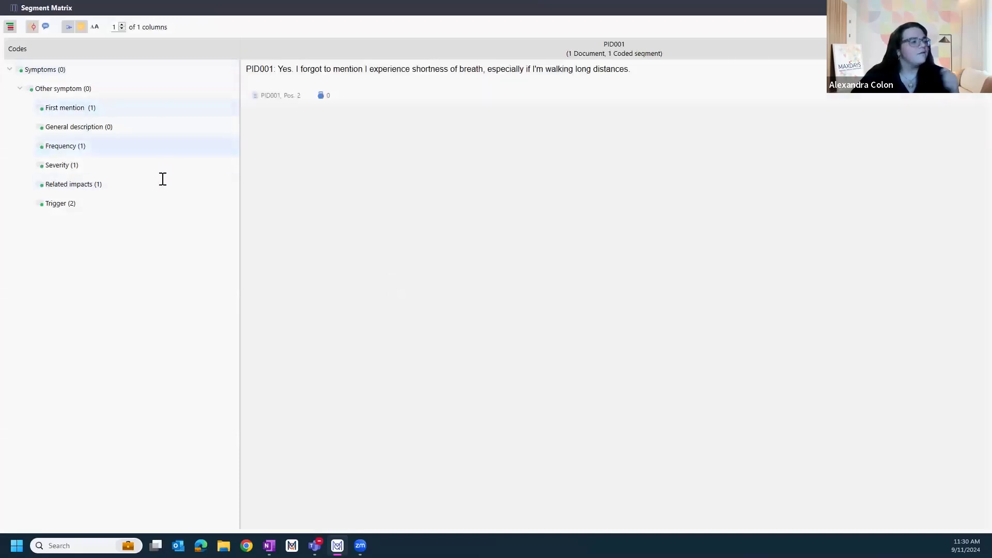
click(162, 182)
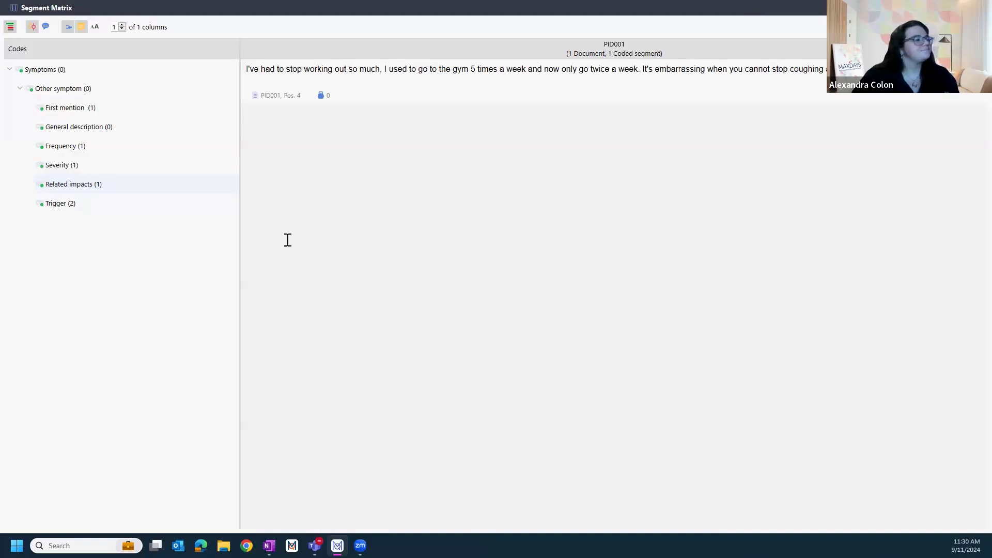
click(147, 113)
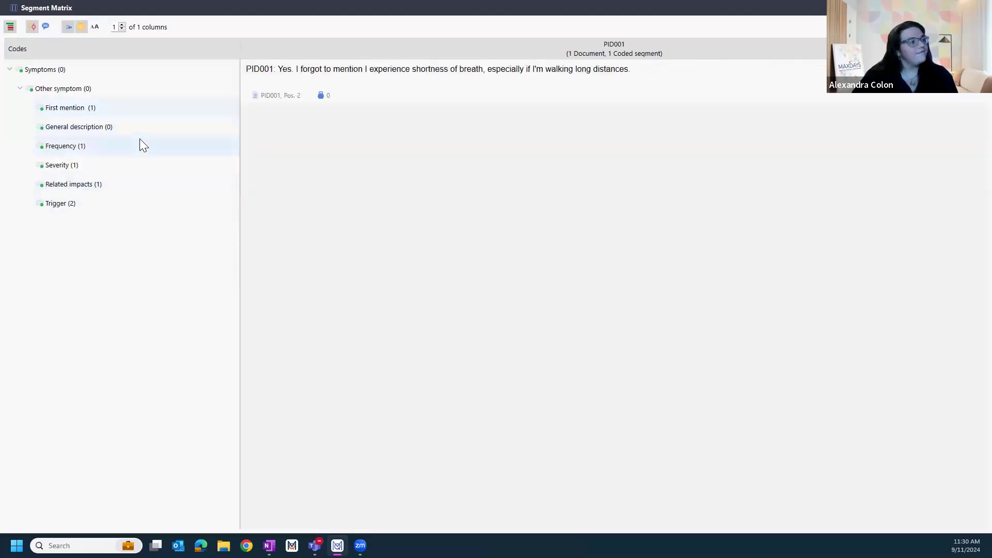
click(140, 138)
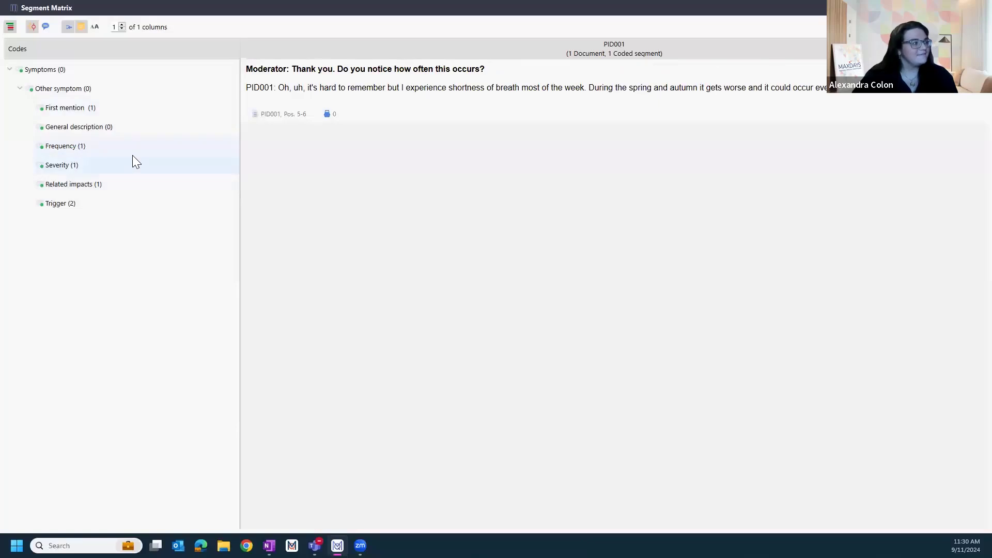
click(132, 156)
- Display comments in the Segment Matrix and view the Related impacts and Trigger segments with their comments
click(45, 27)
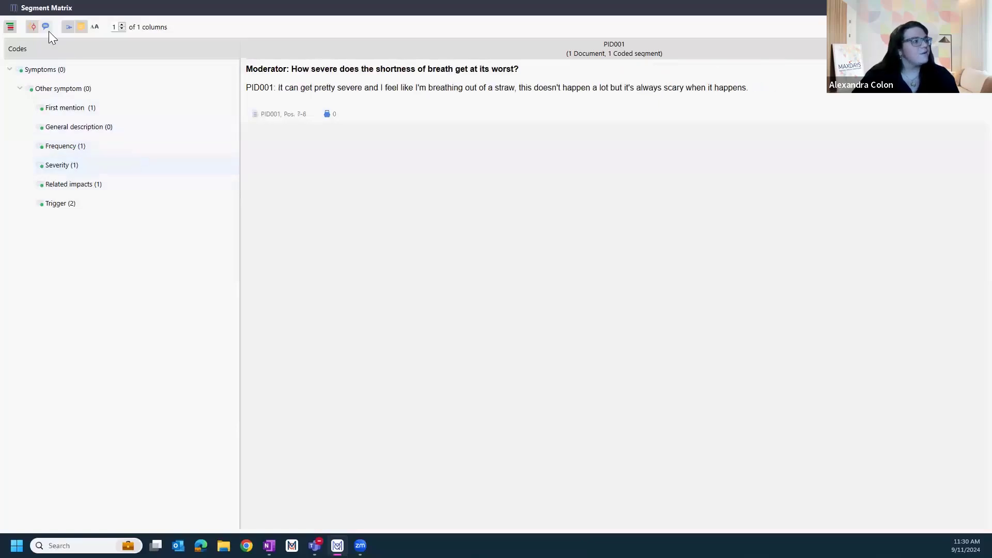
click(146, 190)
click(140, 200)
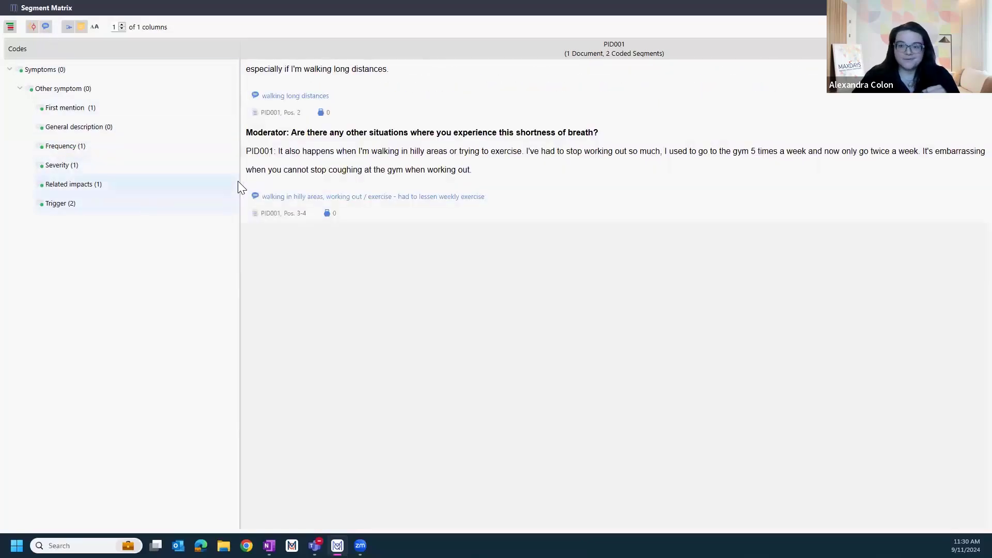
- Collapse Other symptom in the Segment Matrix and view all of its subcodes' segments and comments together
click(24, 87)
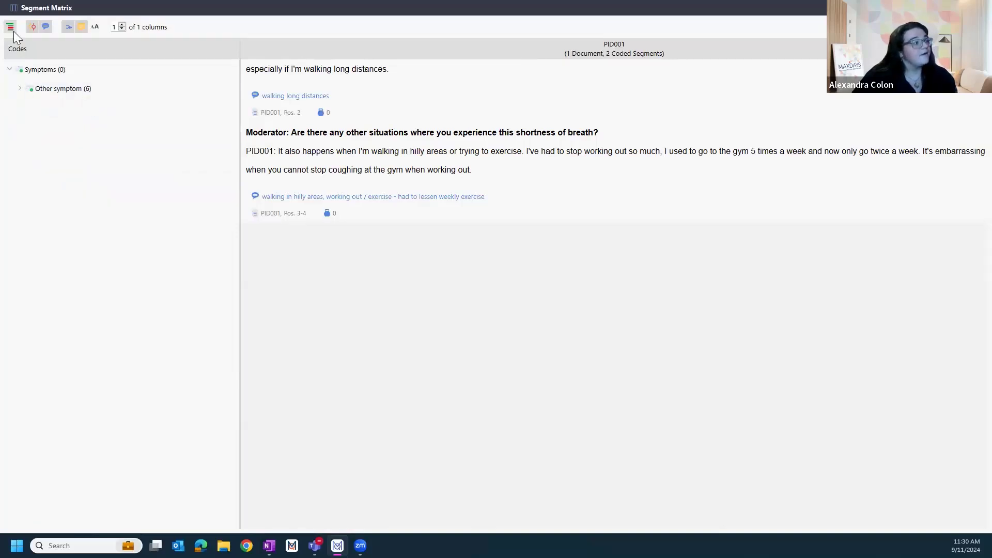
click(98, 93)
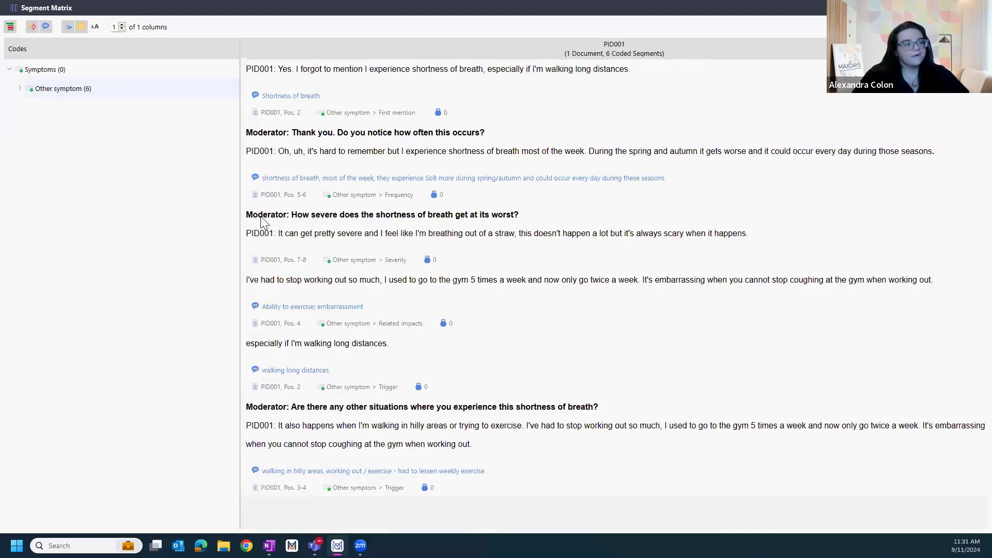
click(20, 88)
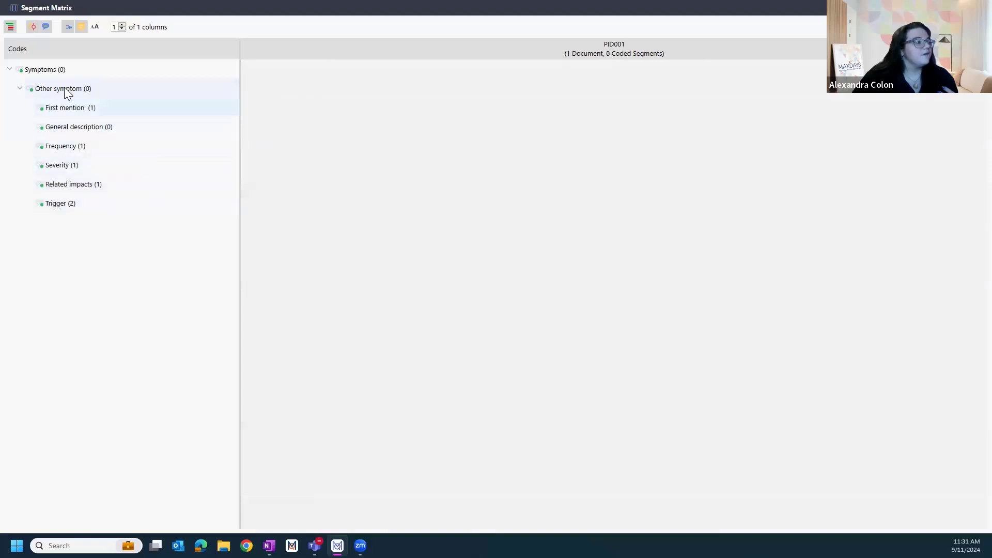
click(20, 88)
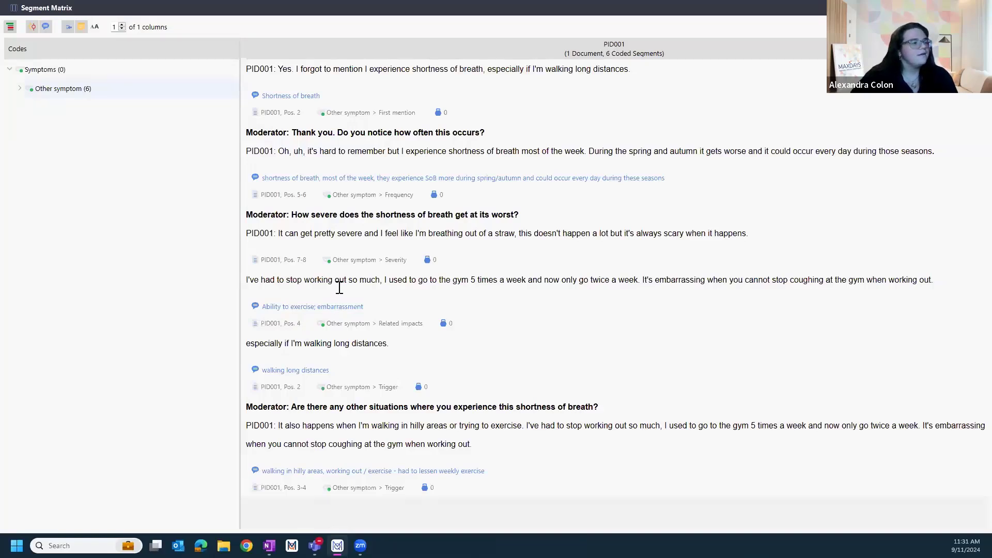
- Restore the Segment Matrix to a smaller window, reposition it, and close both it and the Code Matrix Browser
double_click(677, 7)
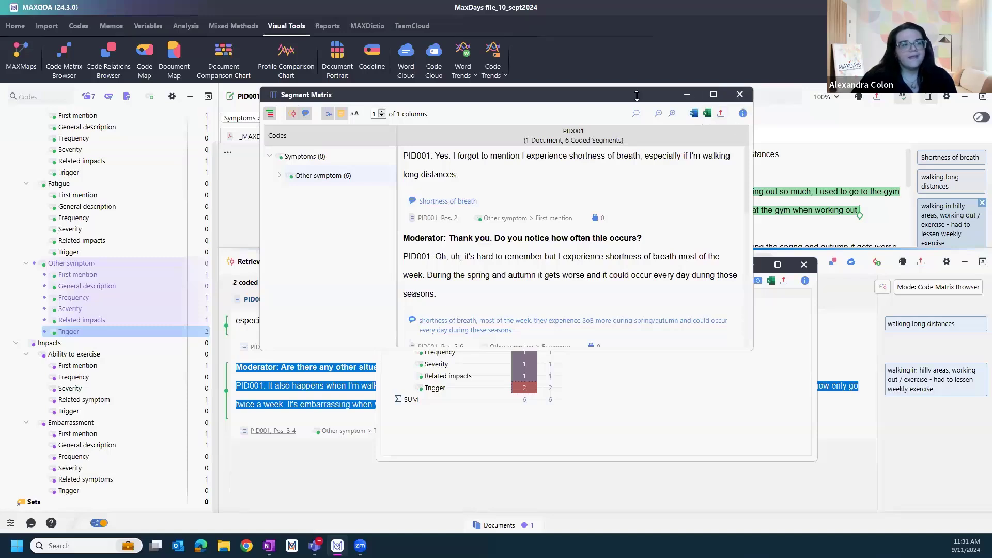
drag(636, 96, 623, 80)
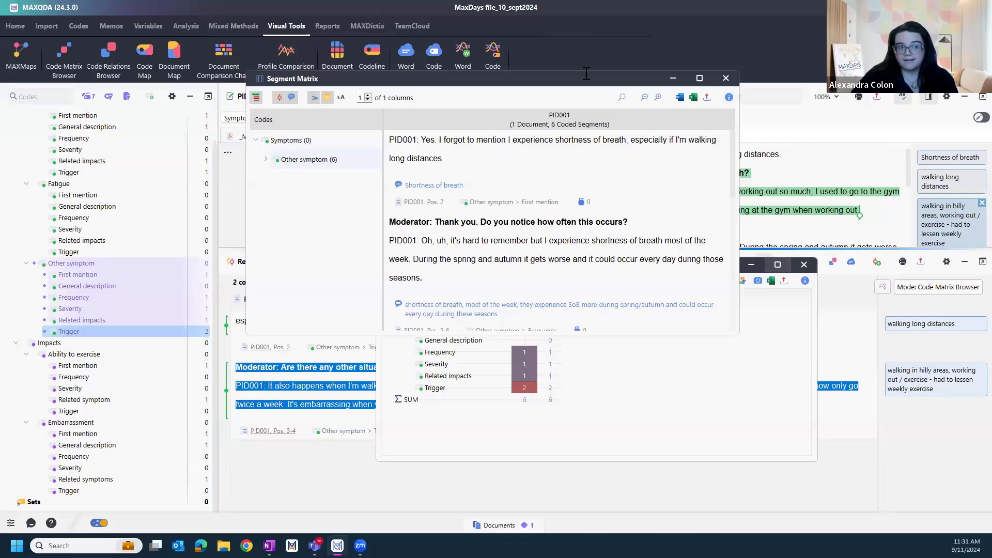
drag(576, 78, 548, 115)
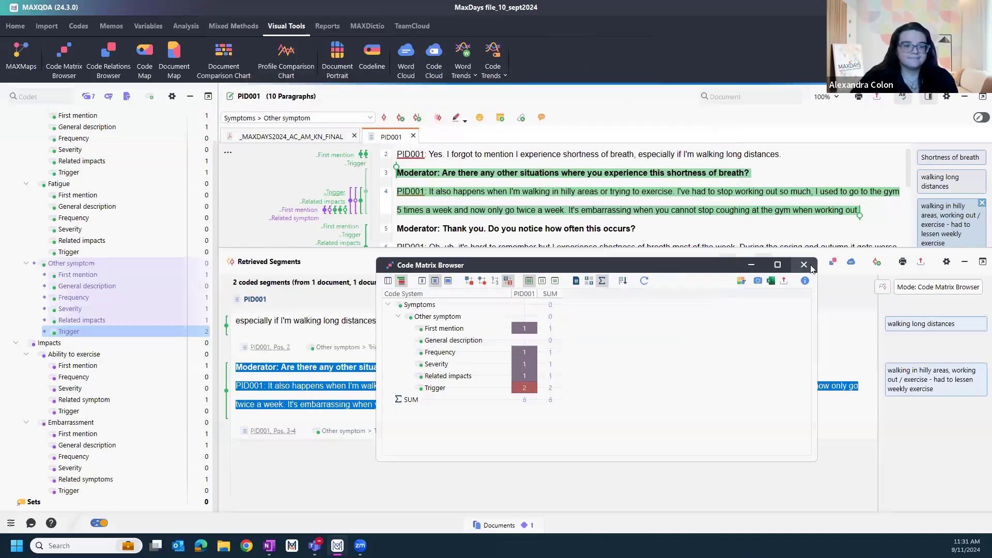
click(804, 265)
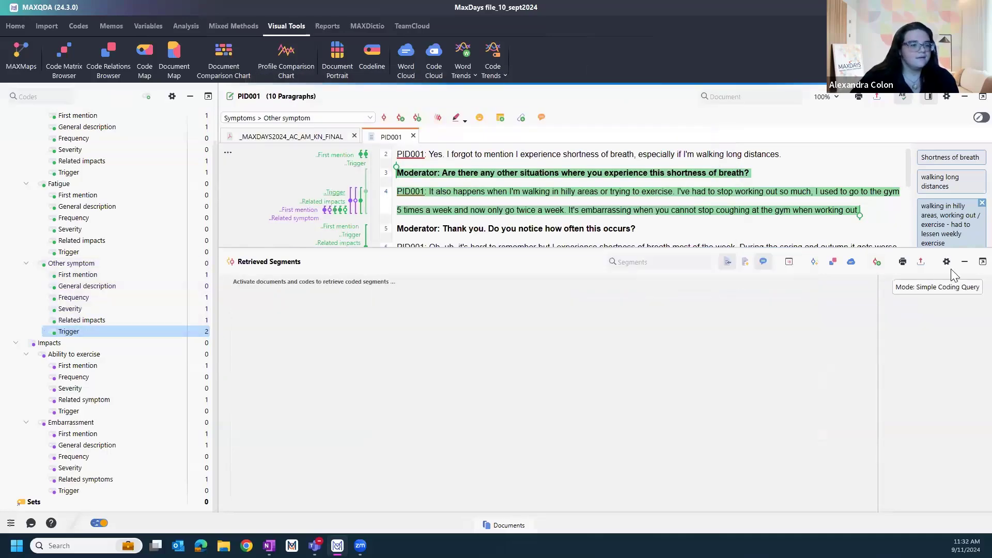
- Hide the Retrieved Segments and go to the Coder Agreement slide on page 7 of the _MAXDAYS2024_AC_AM_KN_FINAL document
click(964, 262)
click(311, 143)
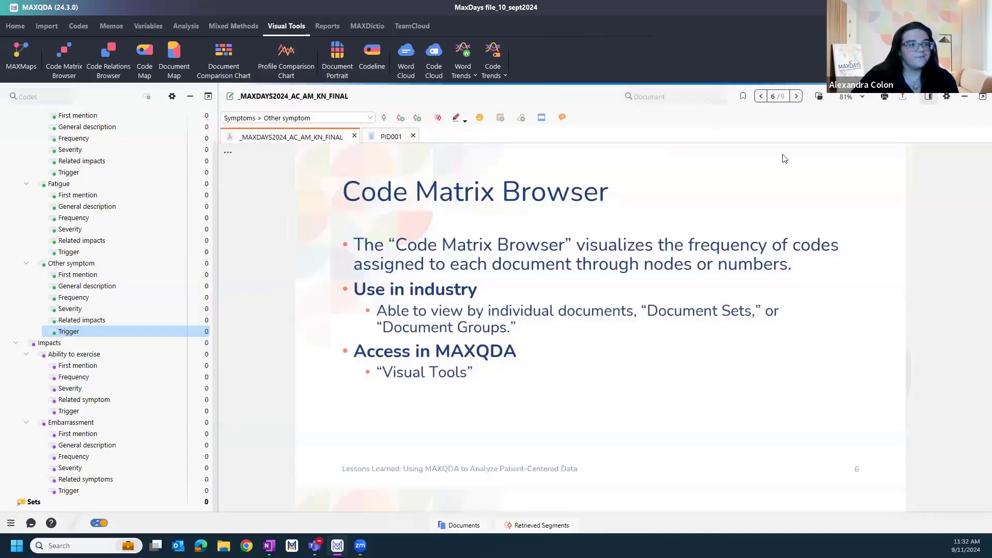
click(796, 96)
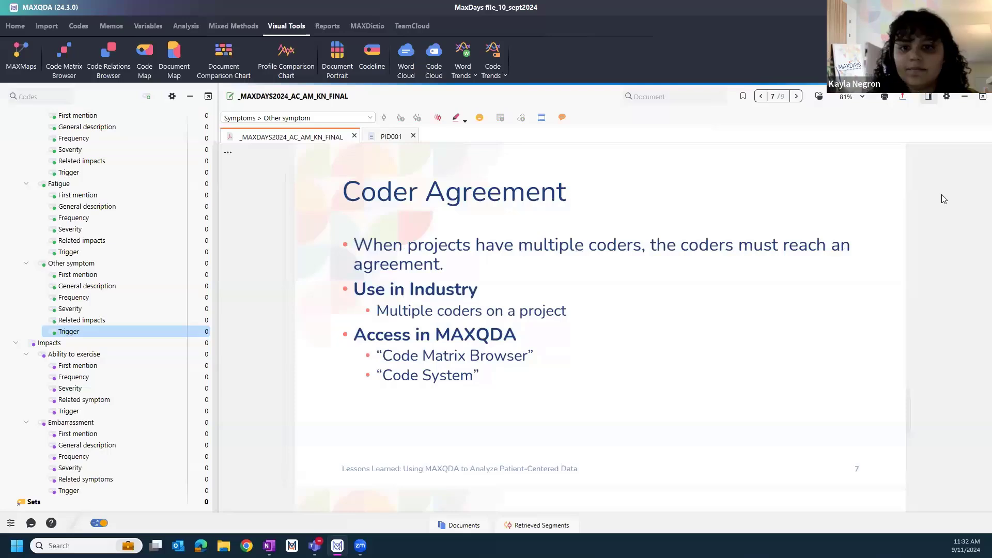
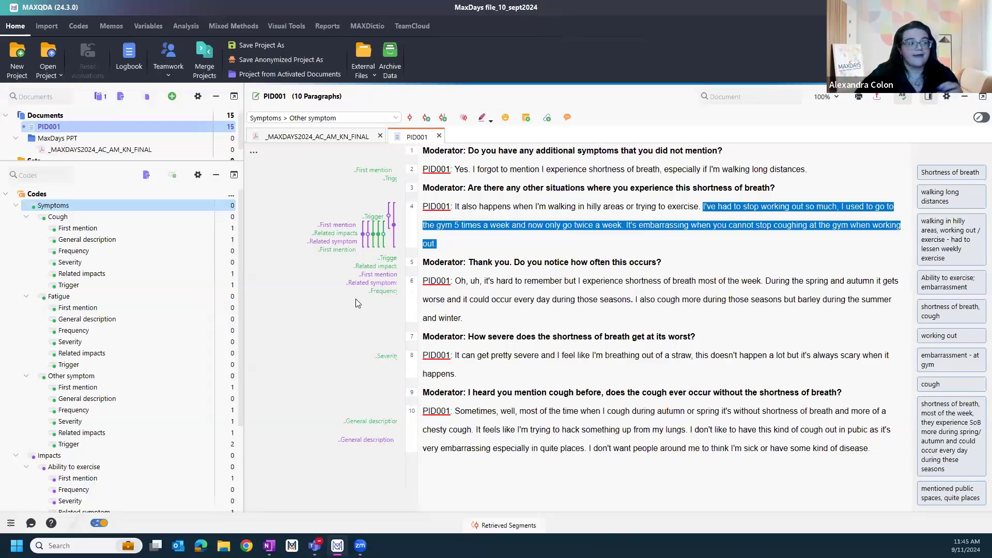
- Select the Cough code under Symptoms in the code system
click(113, 216)
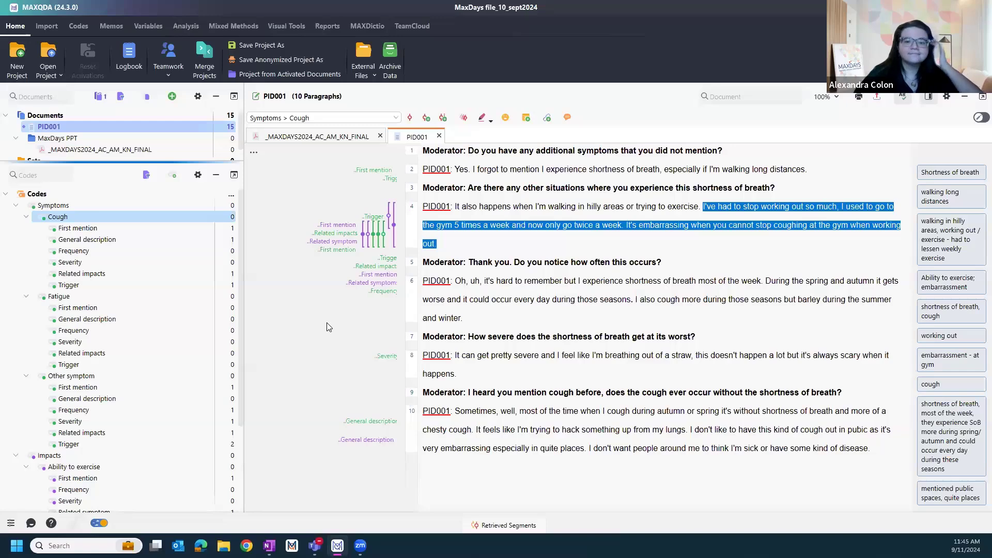
- Highlight coded passages in PID001 from a paragraph 4 coding and the comments about walking in hilly areas and most-of-the-week shortness of breath
click(336, 241)
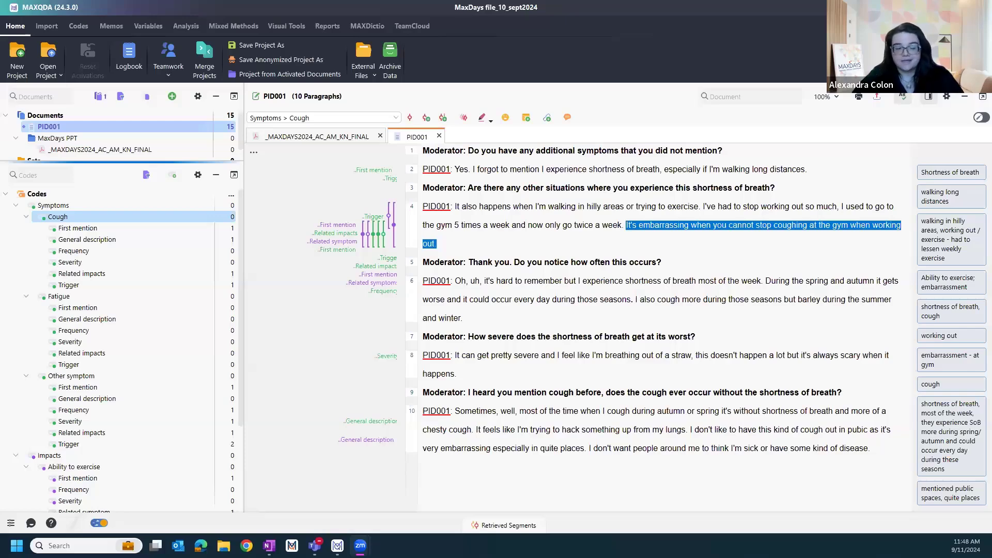
click(949, 243)
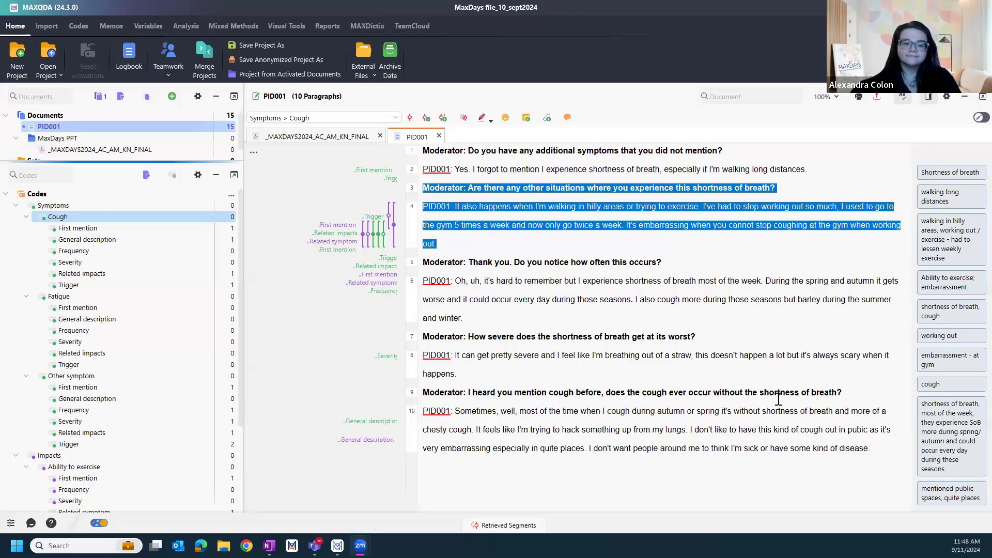
click(929, 416)
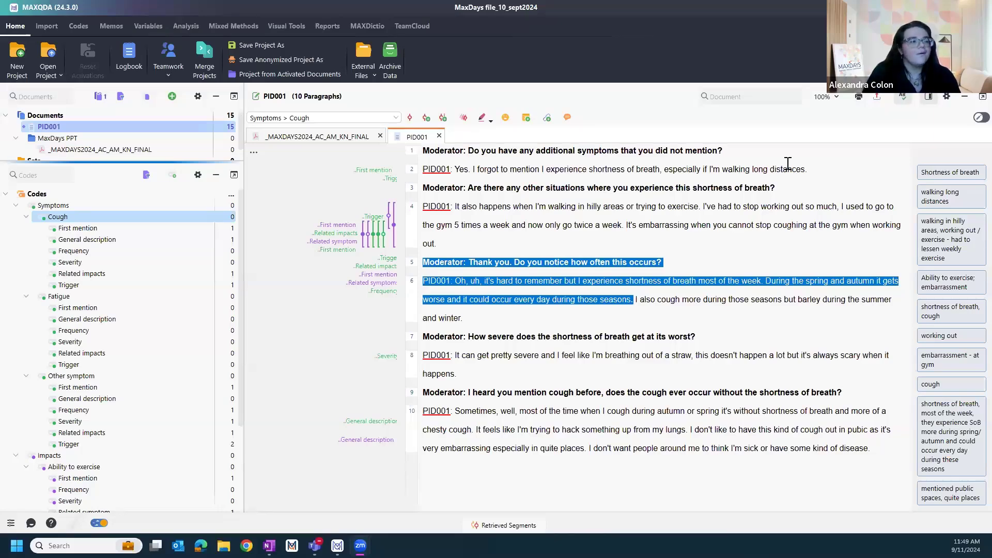
- Open the Code Matrix Browser for PID001, reposition and enlarge its window, and review the code frequencies down to Other symptom > Trigger
click(291, 28)
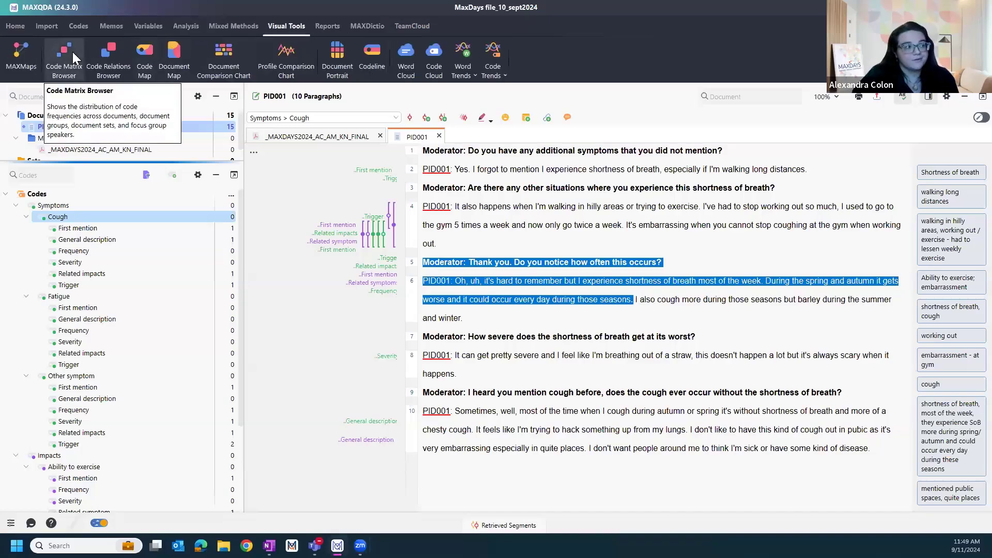
click(72, 51)
click(484, 369)
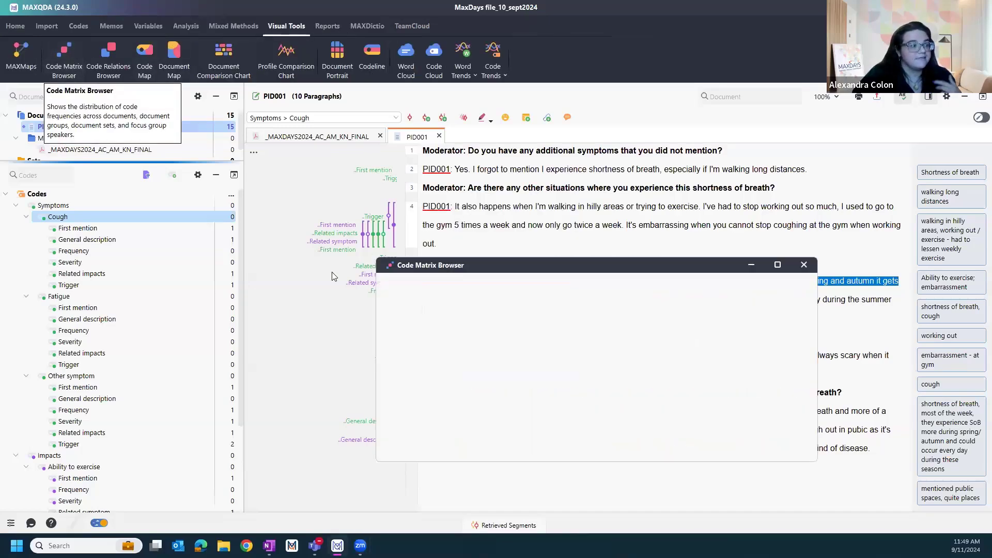
drag(596, 272, 548, 106)
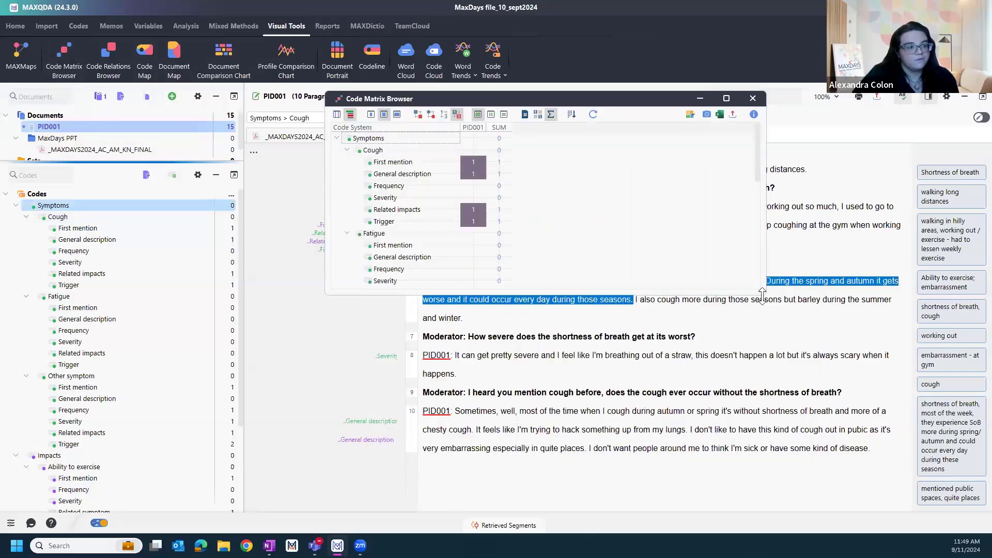
drag(762, 295, 759, 459)
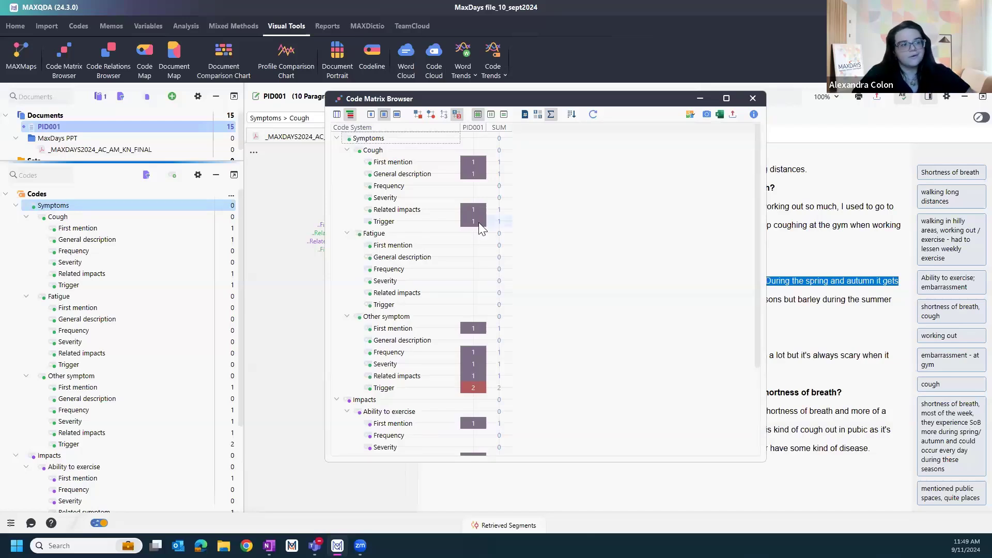
scroll(499, 243, down, 1)
scroll(497, 239, down, 2)
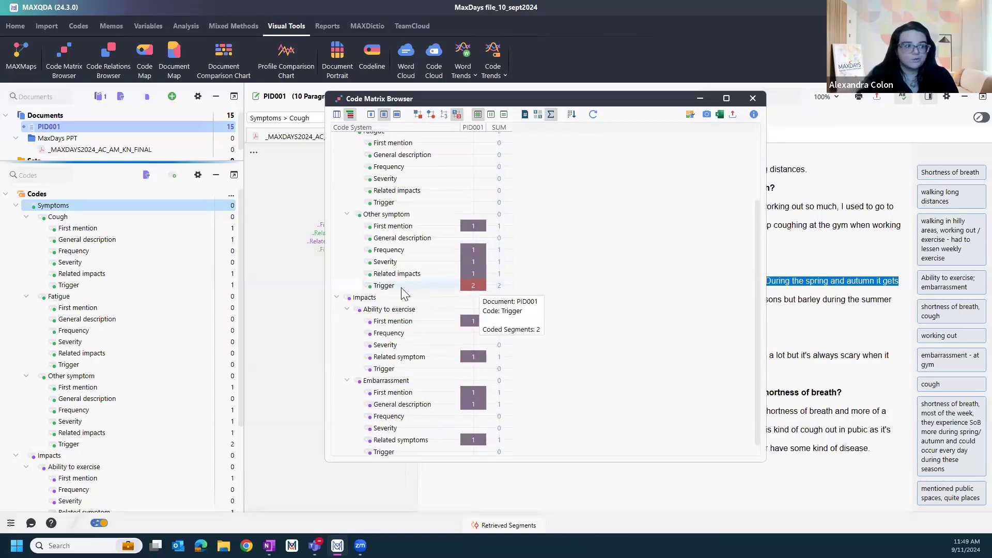
mouse_move(471, 285)
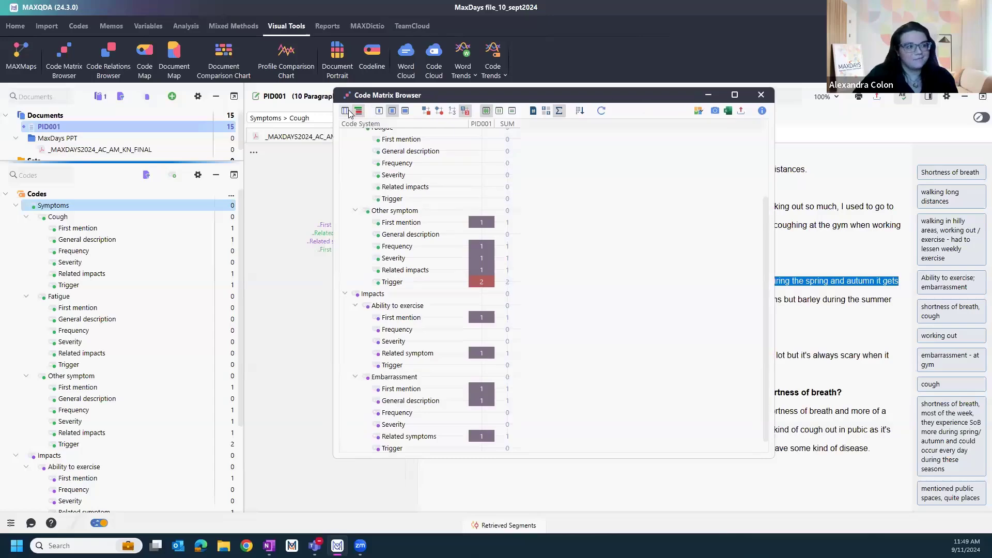
- View the Cough > General description segment in a smaller, repositioned Segment Matrix window, and close the matrix
click(349, 113)
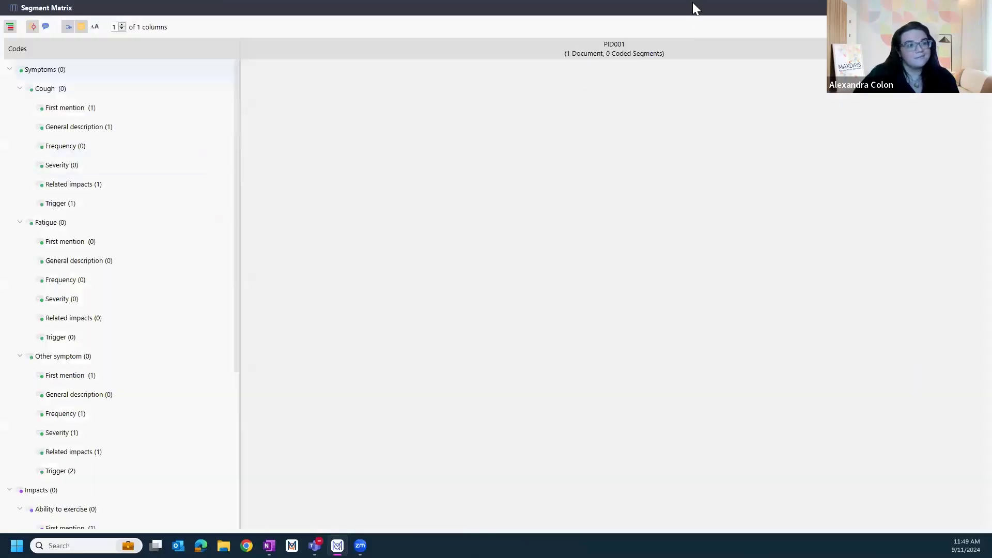
double_click(695, 16)
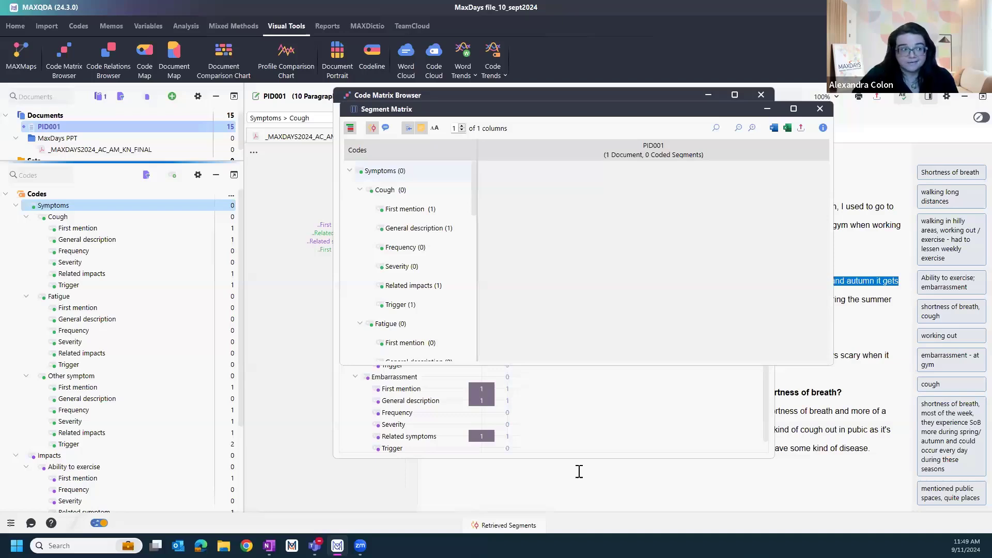
click(445, 229)
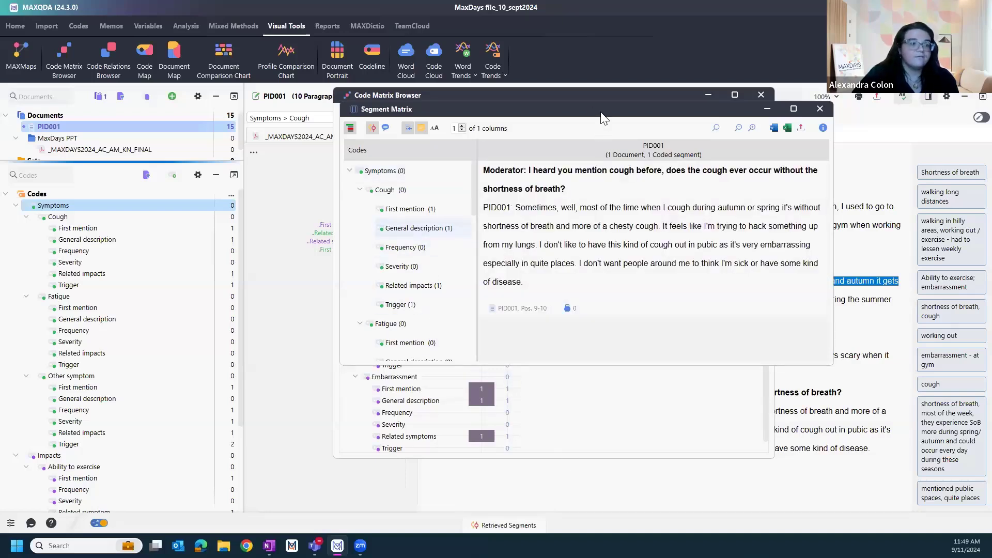
drag(591, 107, 563, 90)
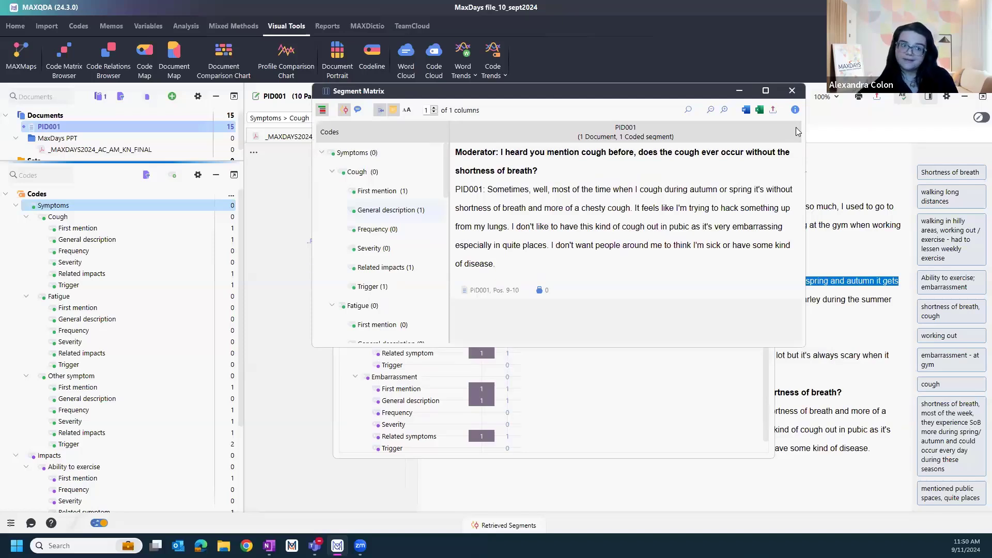
click(792, 90)
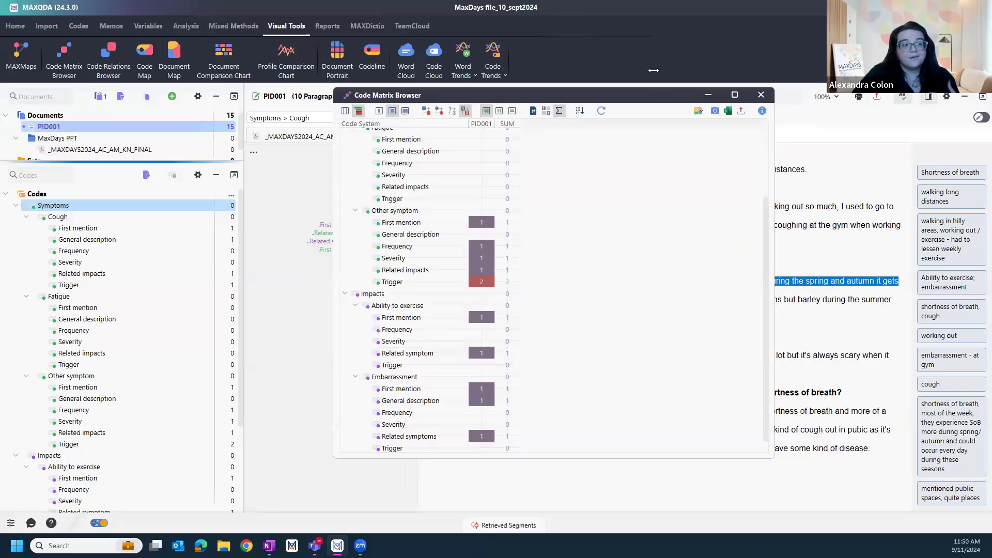
- Move the Code Matrix Browser higher, examine the frequencies of all Symptoms and Impacts codes, and close it
drag(659, 91, 644, 36)
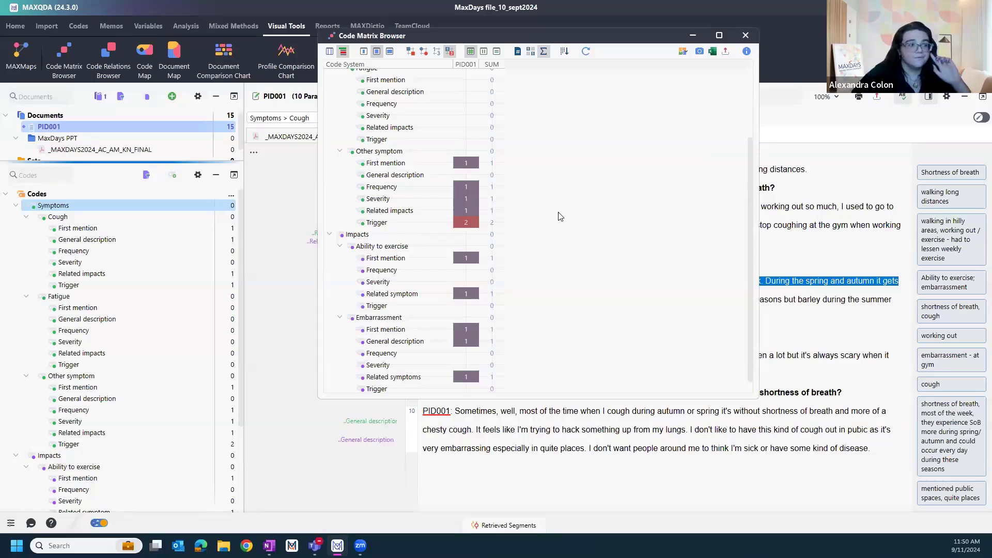
scroll(580, 293, down, 1)
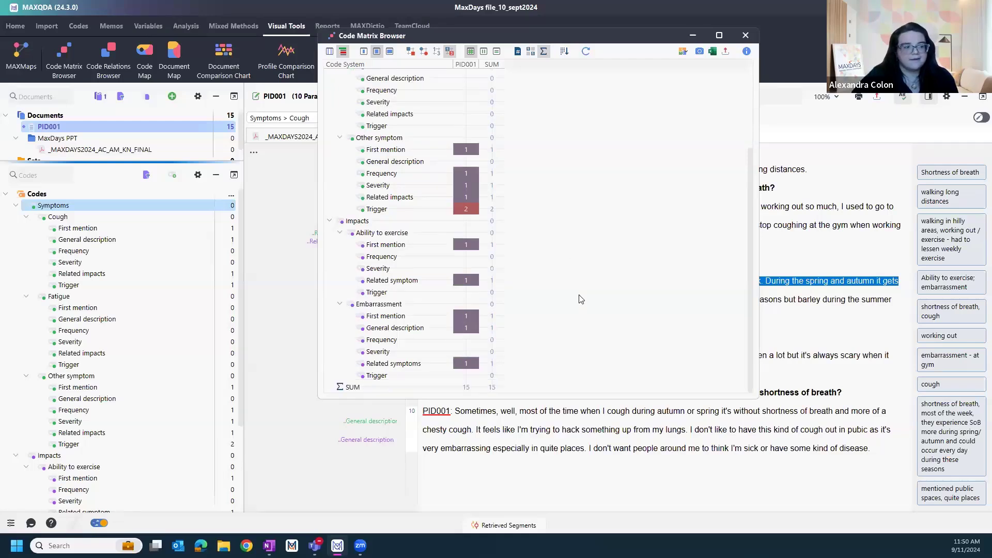
scroll(579, 299, up, 3)
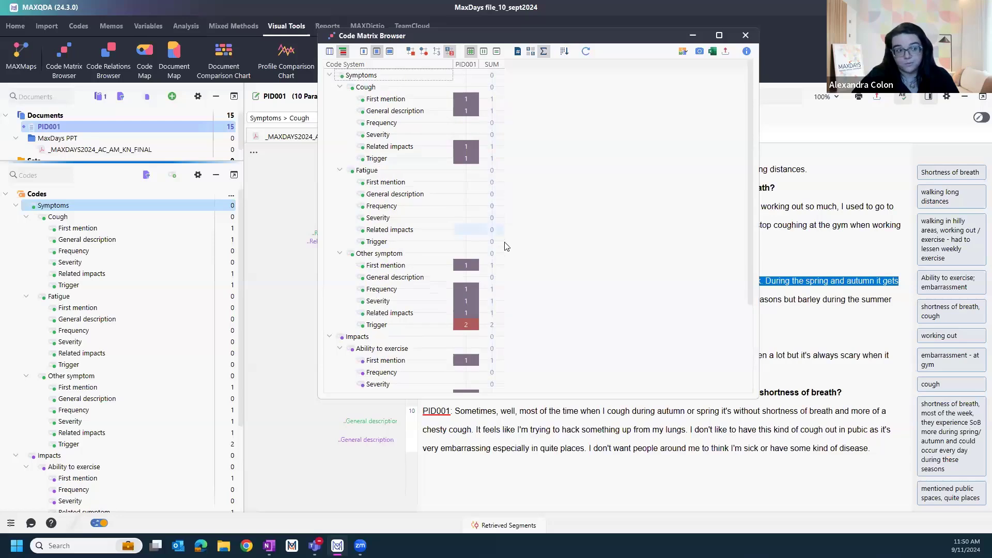
scroll(521, 279, down, 3)
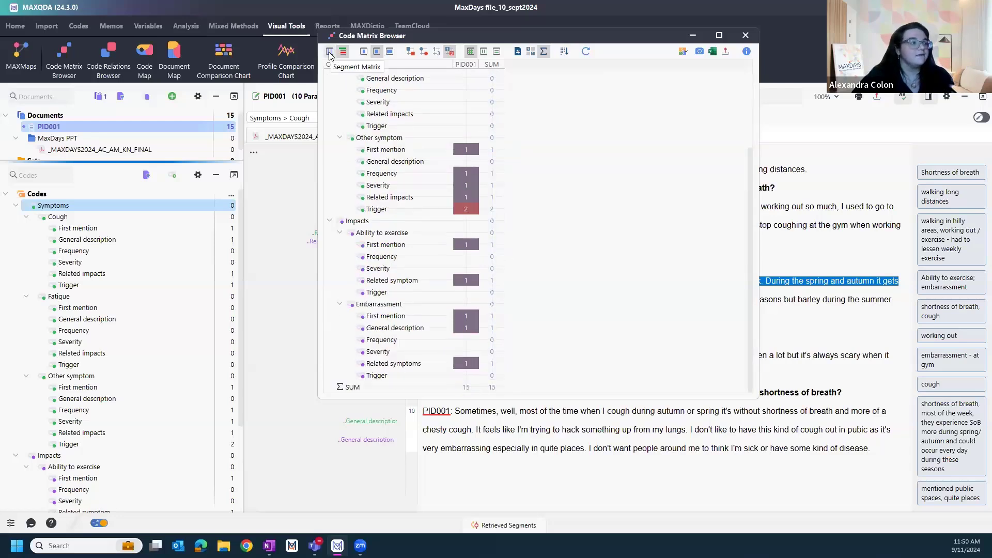
click(745, 35)
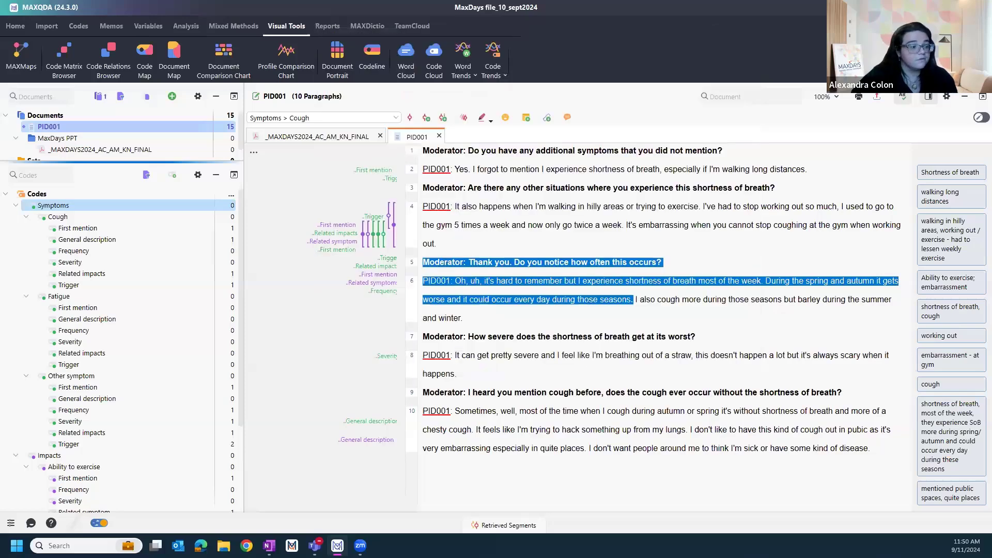
- Show the Retrieved Segments, activate Symptoms with all its subcodes, and read through the retrieved segments and their comments
click(517, 530)
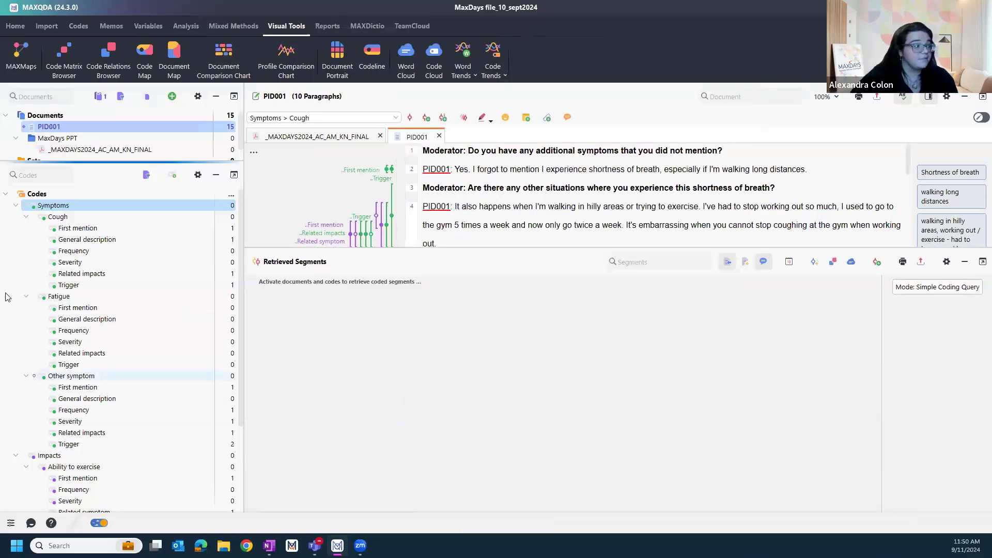
click(25, 205)
scroll(649, 440, down, 4)
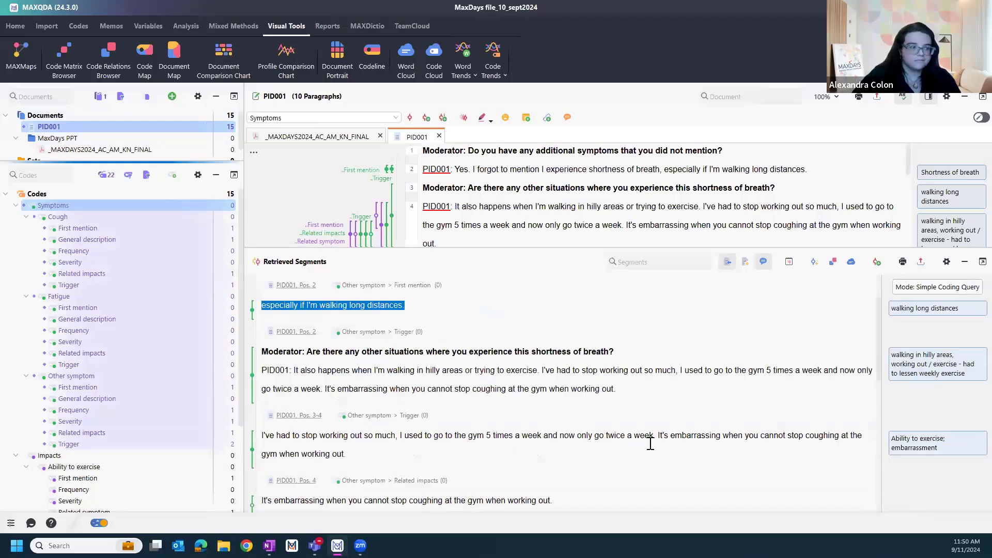
scroll(649, 443, down, 5)
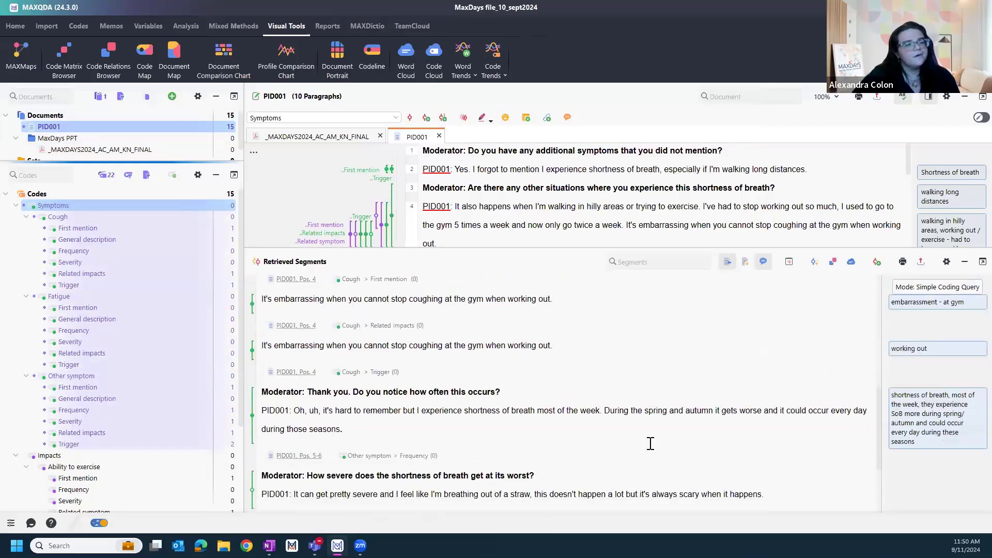
scroll(650, 443, down, 1)
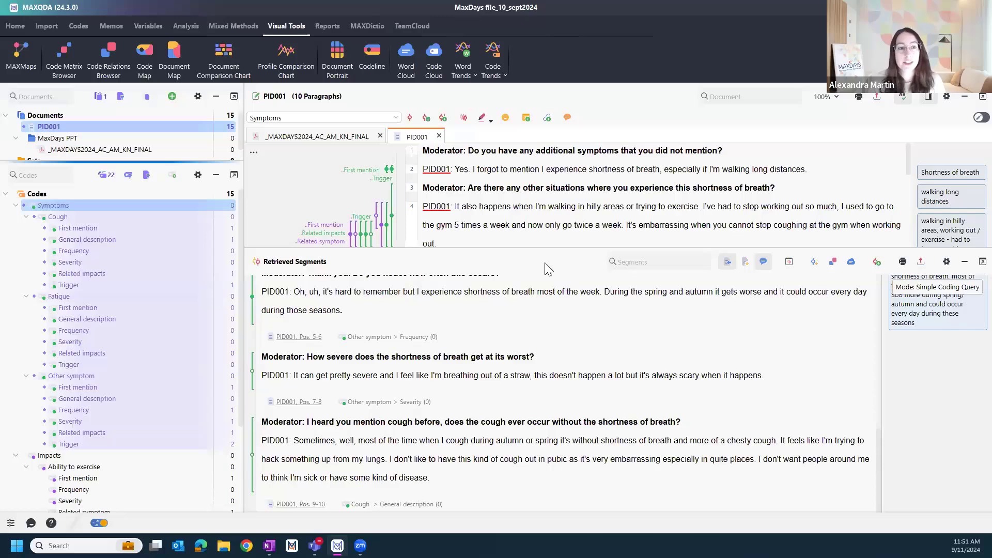
- Set the code system's display frequency to coded segments in opened document
click(198, 175)
click(351, 196)
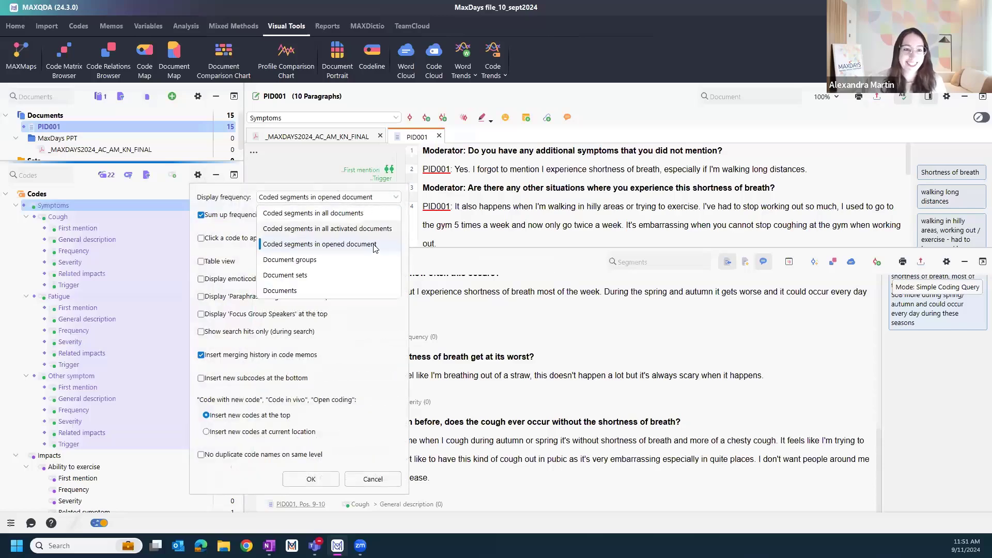
click(373, 245)
click(315, 480)
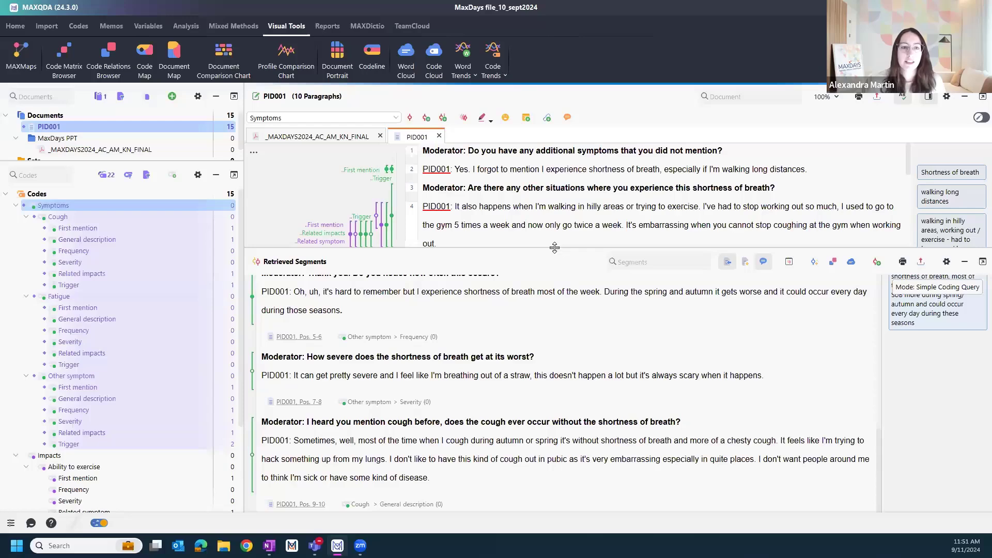
- Enlarge the document area above the Retrieved Segments and briefly highlight the paragraph 4 passage about having to stop working out
drag(557, 255, 563, 335)
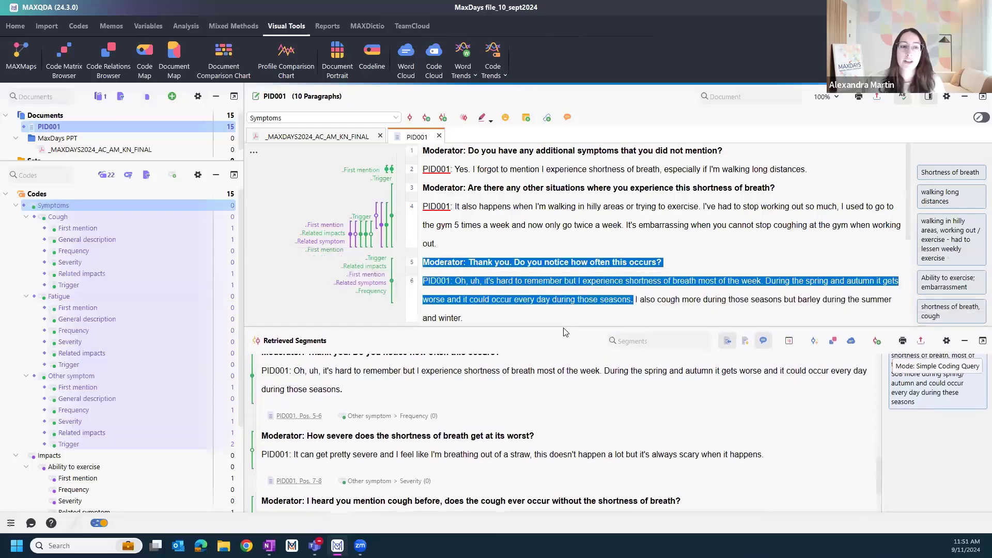
click(589, 301)
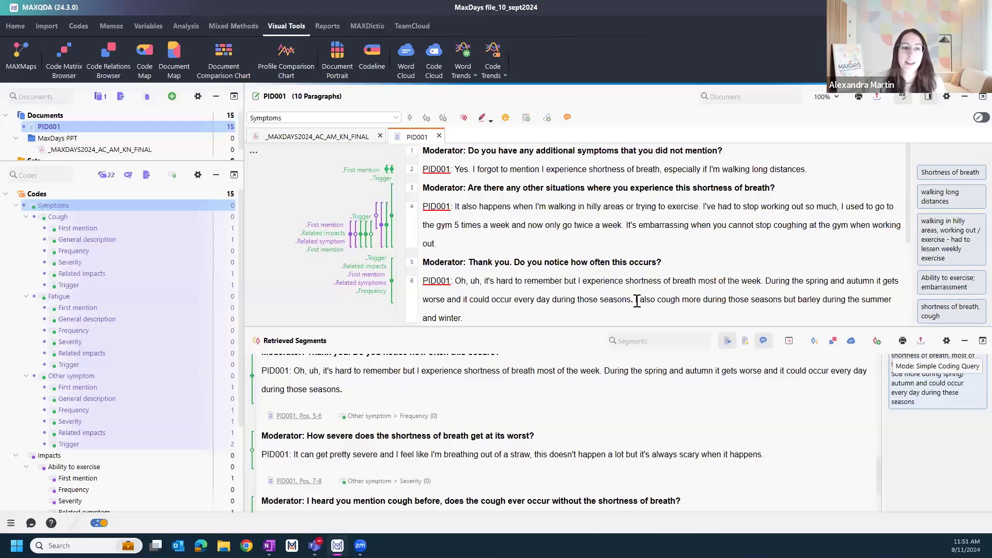
drag(703, 207, 437, 243)
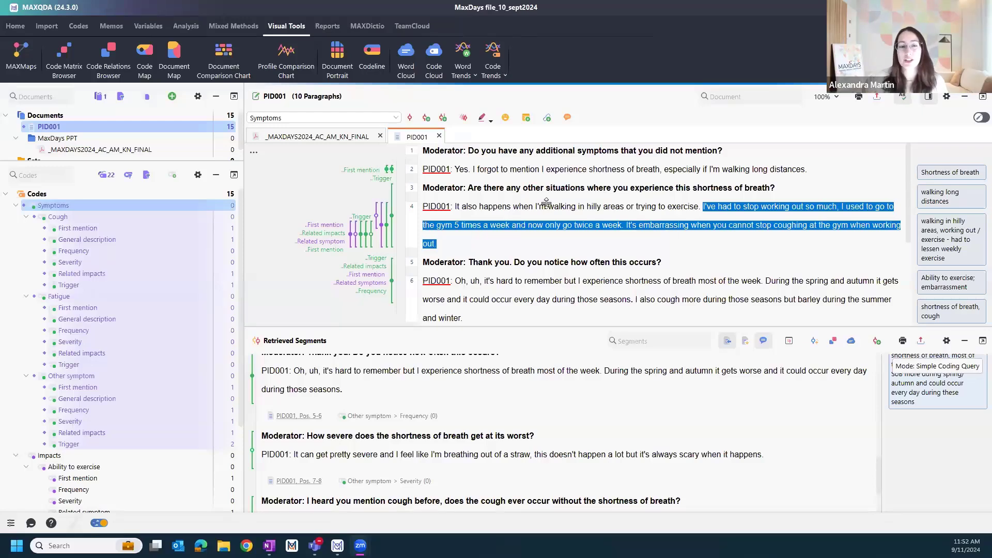
click(518, 254)
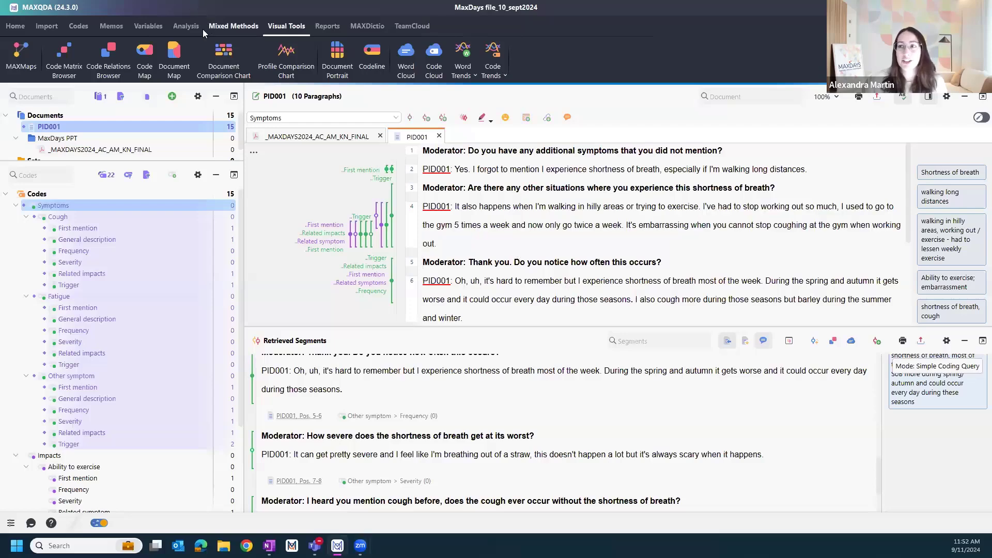
- Open the Summary Grid for the activated document and codes, display its nodes as values, and toggle the display of origins
click(185, 26)
click(275, 67)
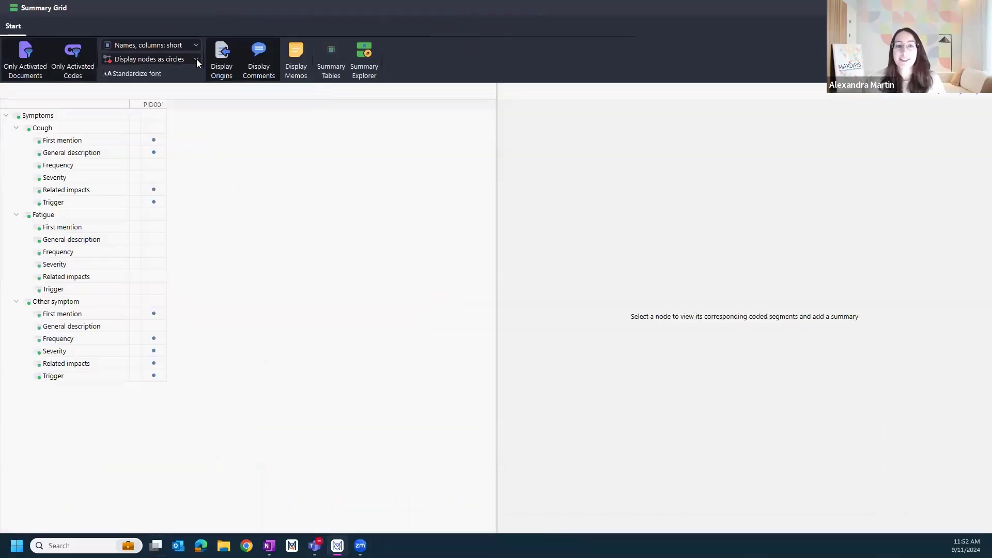
click(196, 59)
click(177, 102)
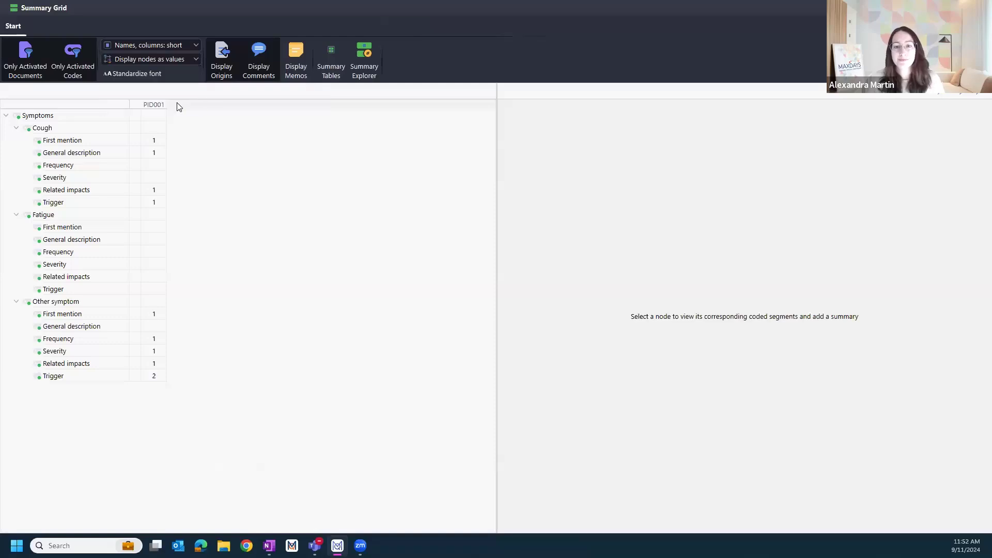
click(222, 60)
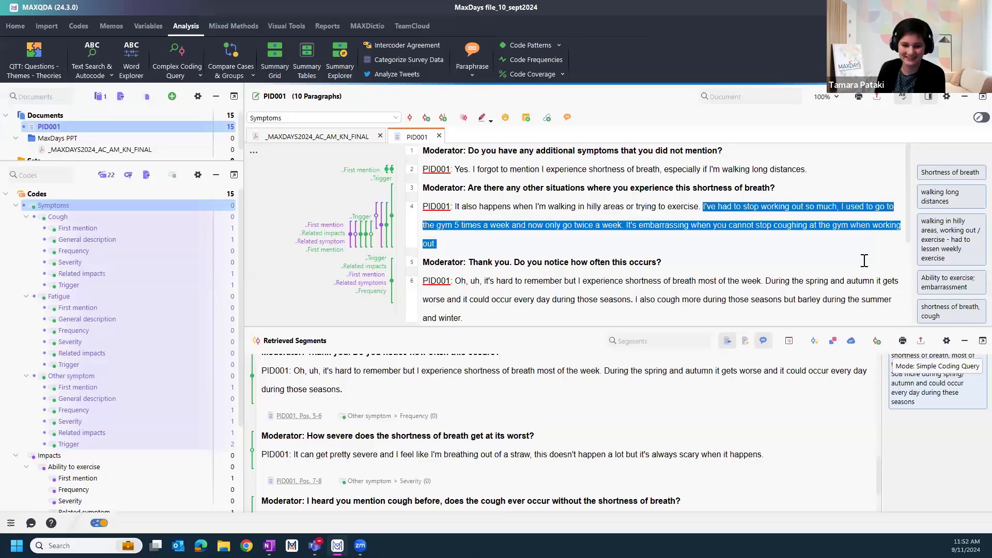
- Highlight the segment behind the "walking long distances" comment and the paragraph 4 passage beginning "I've had to stop working out so much"
click(951, 197)
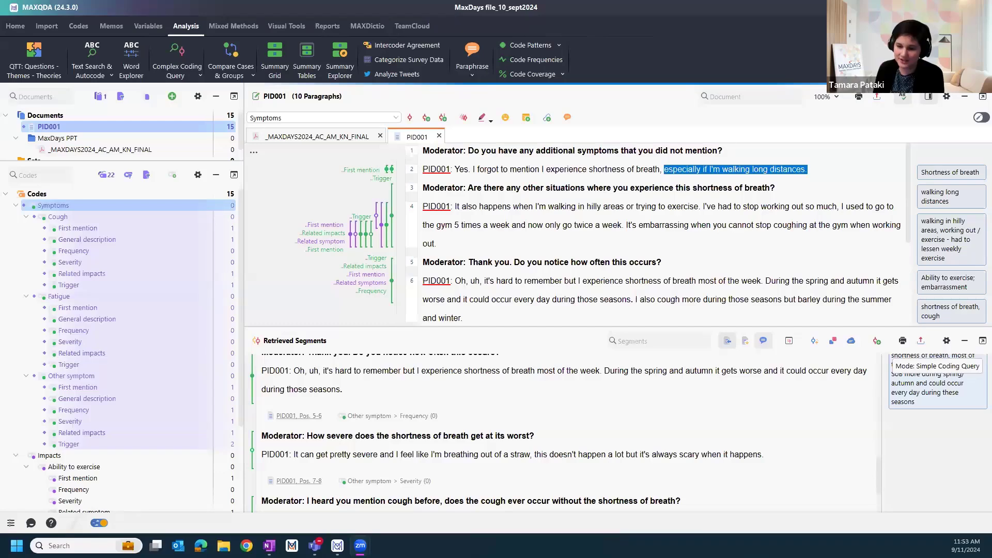
drag(703, 206, 844, 255)
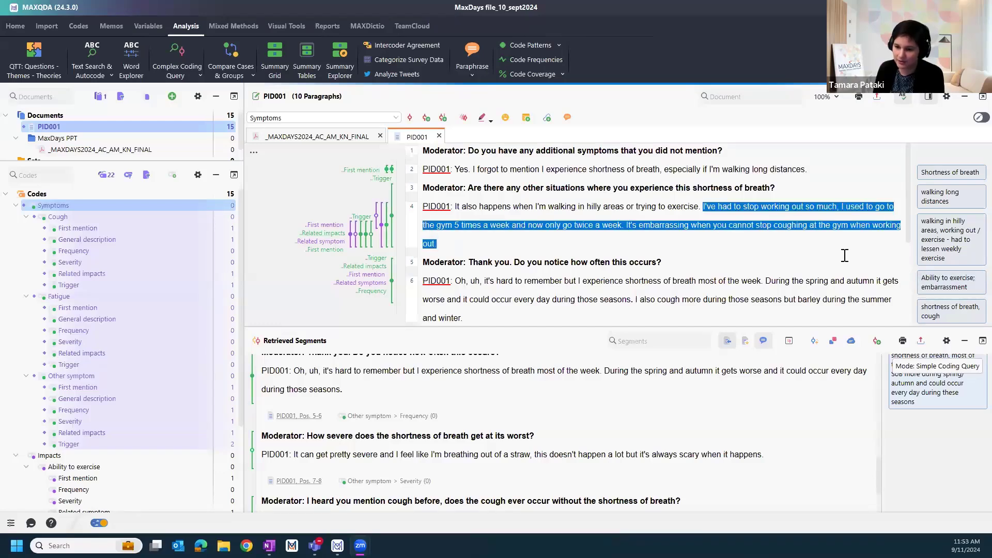
click(844, 255)
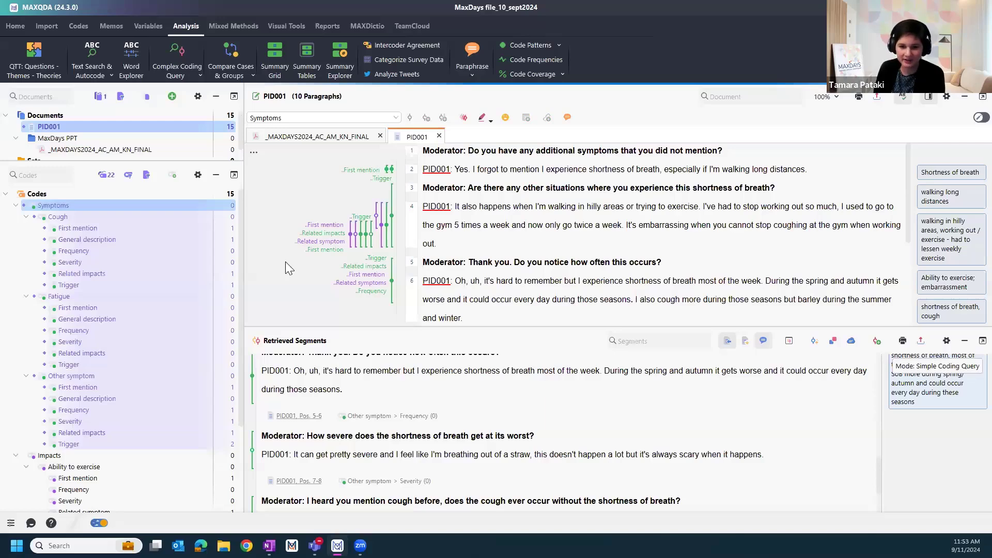
- Highlight the participant's answer in paragraph 2, then collapse the Retrieved Segments and make the document system area taller
drag(809, 169, 423, 170)
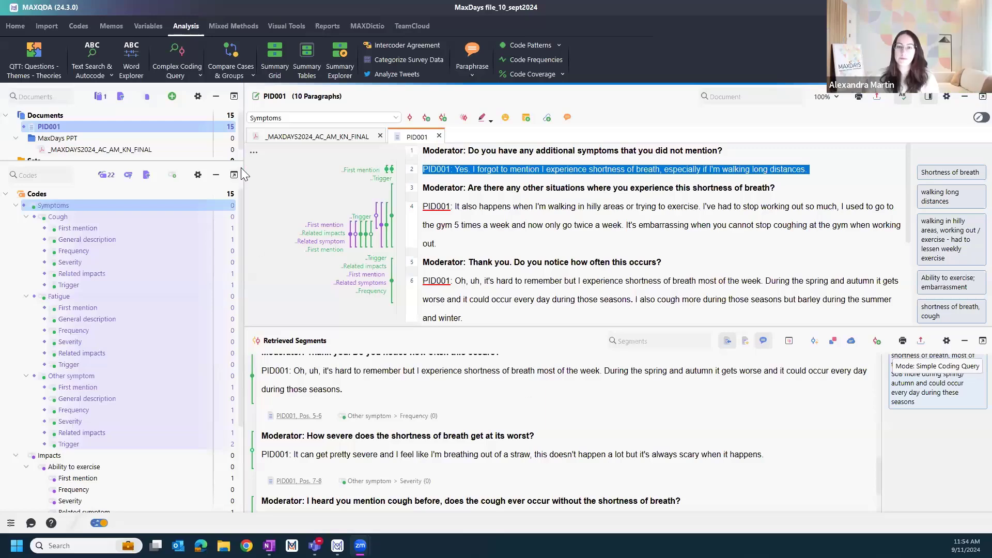
drag(243, 161, 249, 231)
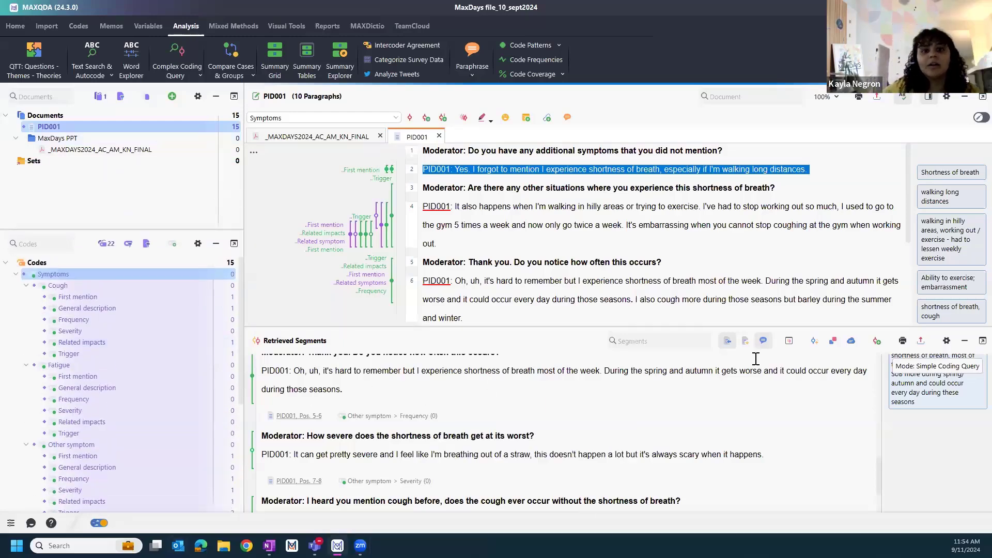
click(964, 342)
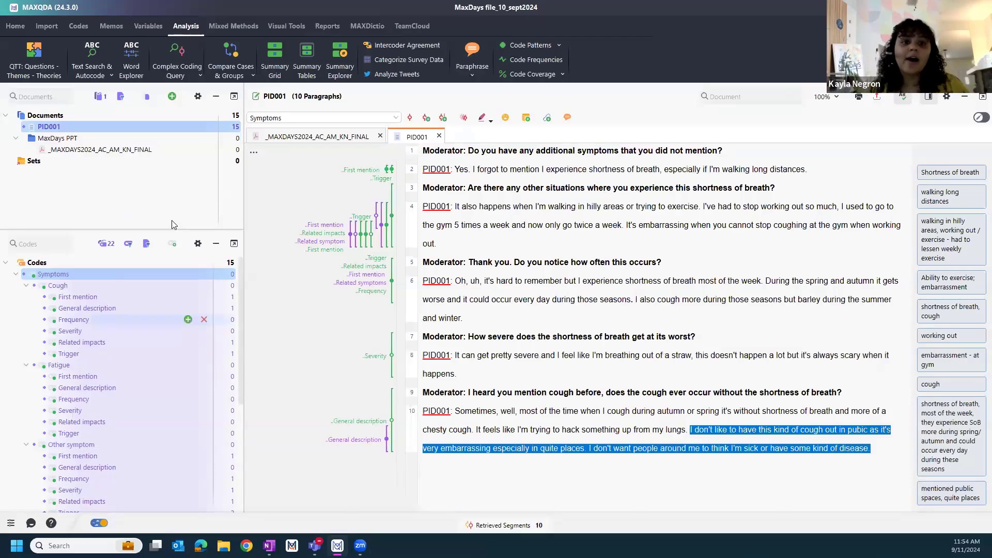
drag(180, 229, 179, 209)
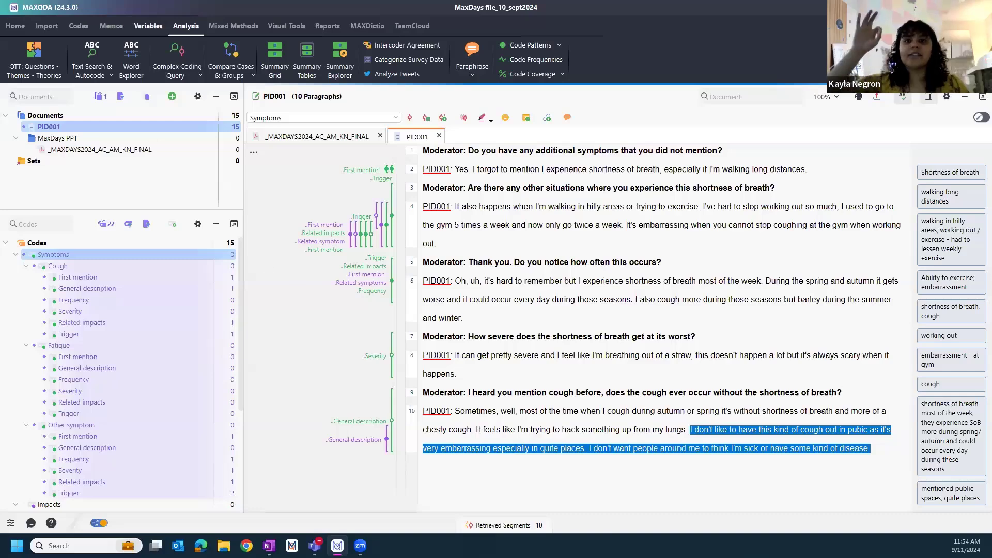
- Open the list of document variables, enlarge its window to view all the variables, and close it
click(148, 26)
click(28, 59)
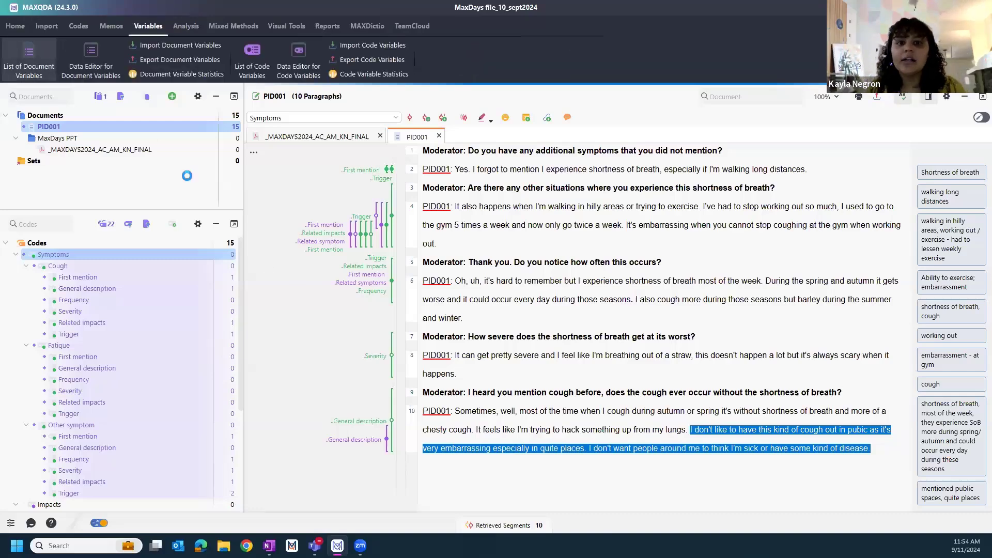
drag(478, 158, 454, 116)
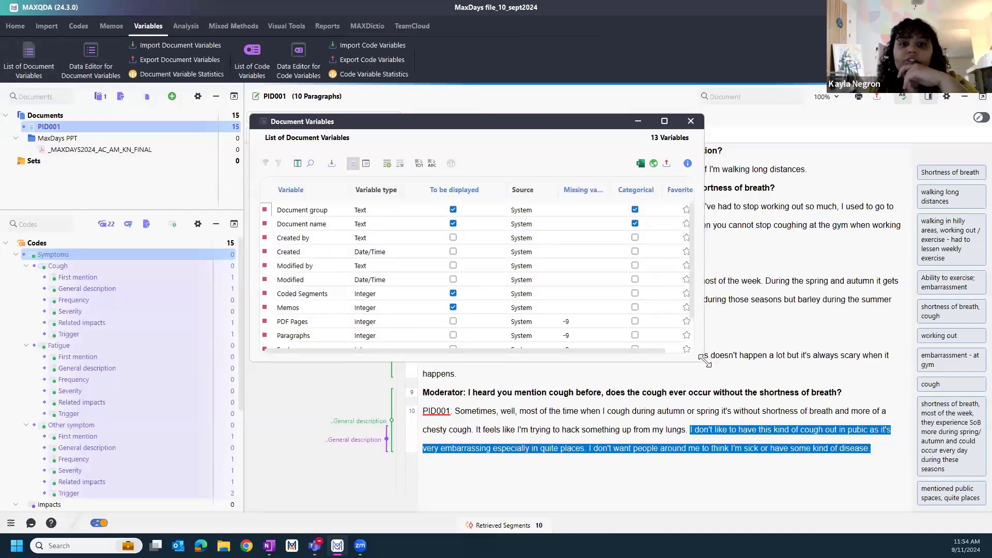
drag(705, 360, 815, 447)
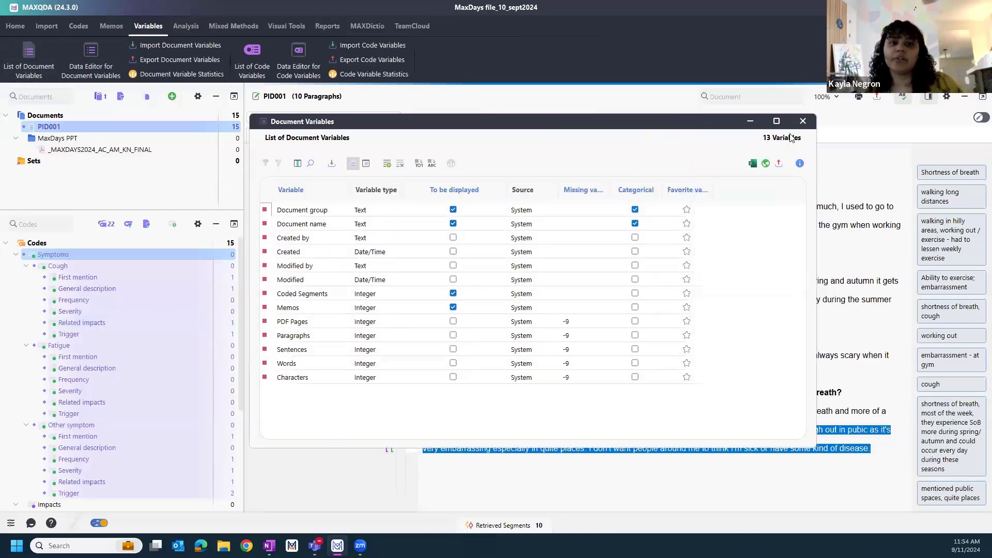
click(802, 122)
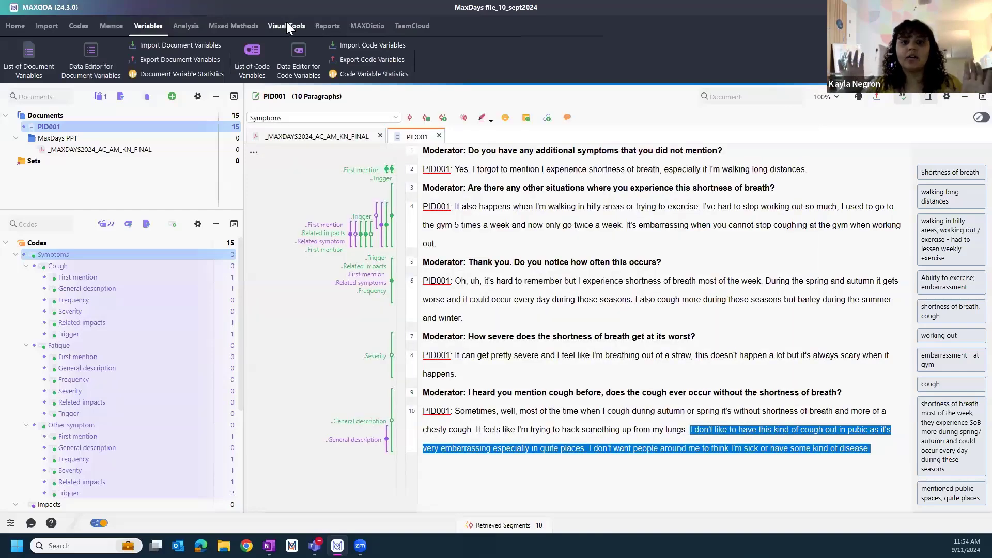
- Select Sets in the document system and examine the Code Matrix Browser's column options, cancelling without creating a matrix
click(286, 24)
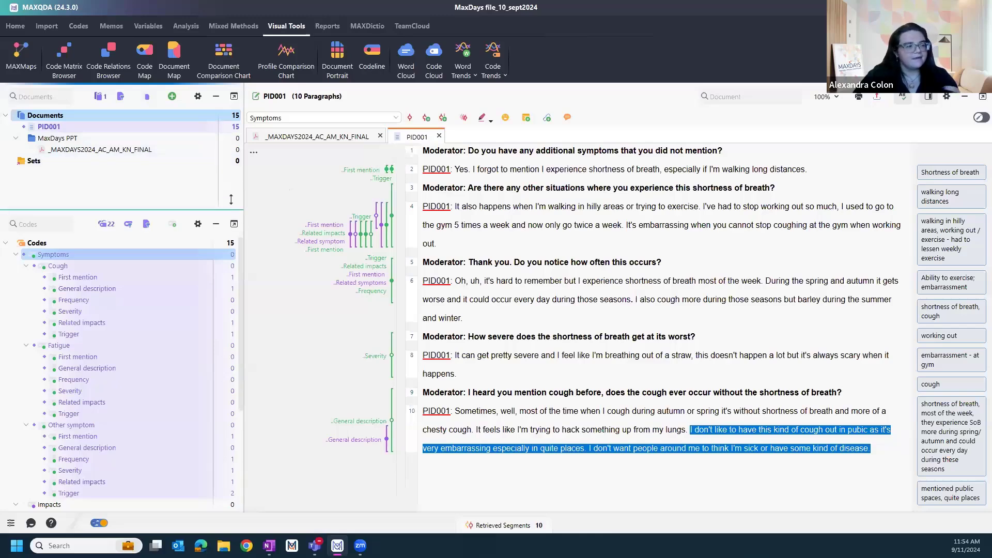
drag(233, 209, 232, 183)
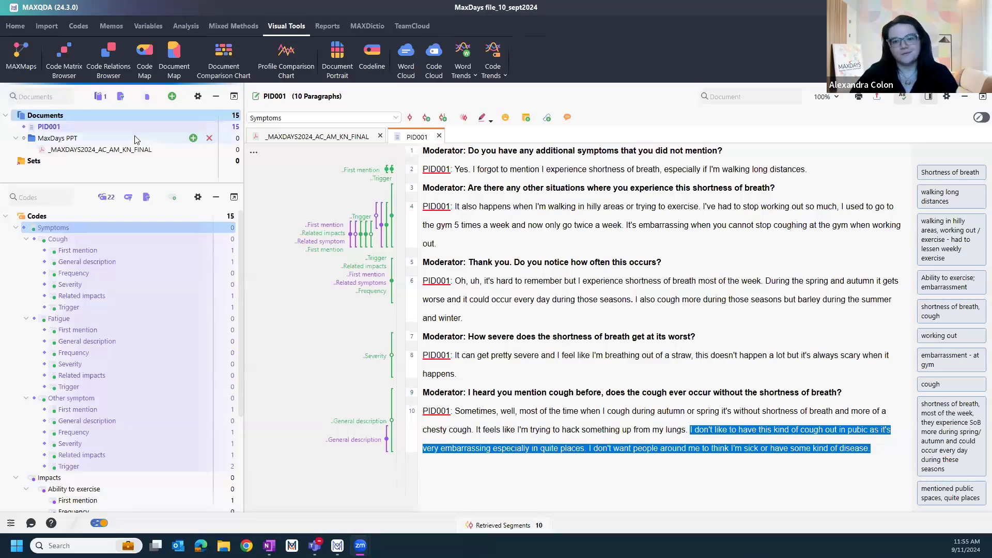
click(81, 162)
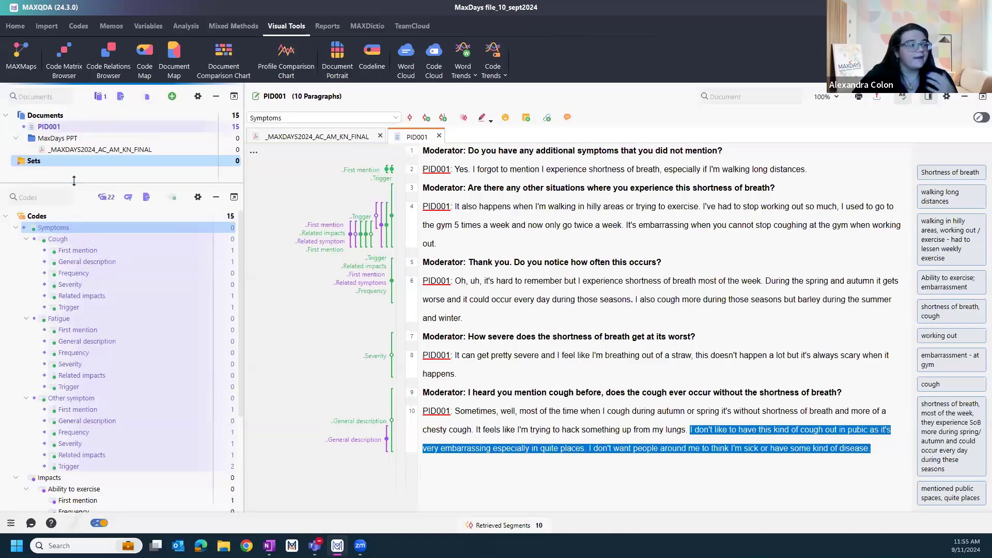
click(64, 61)
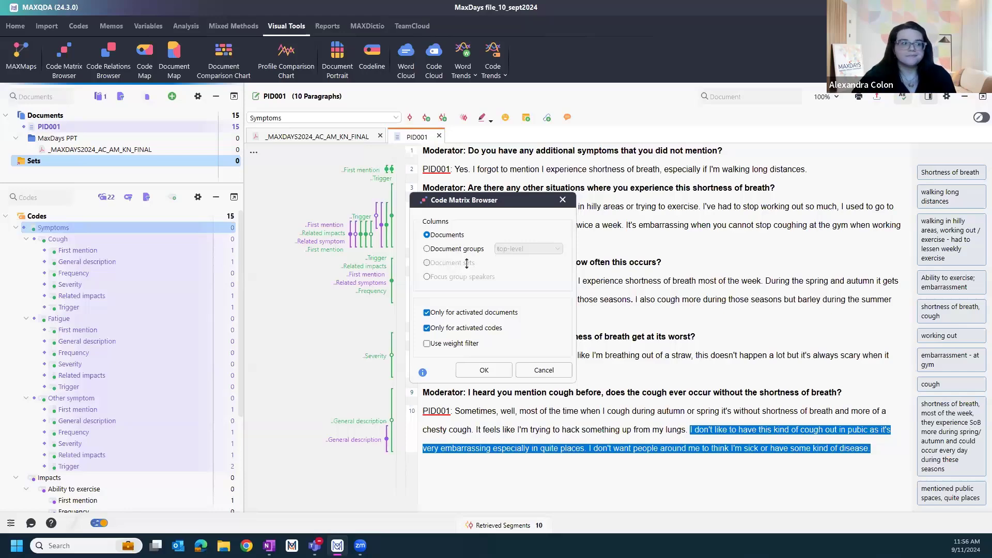
click(544, 370)
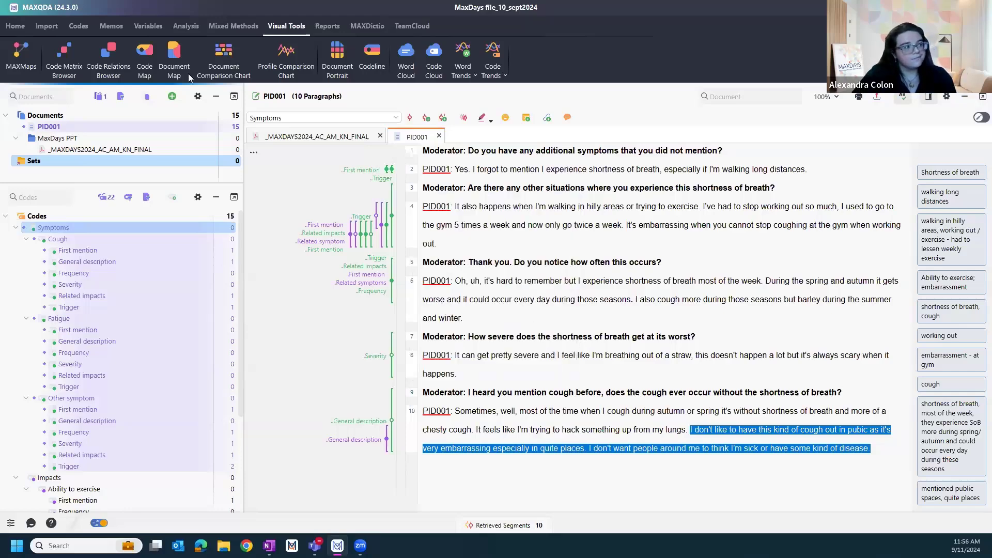
- Examine the new variable options and the data editor for all documents in Document Variables, and close the window
click(155, 24)
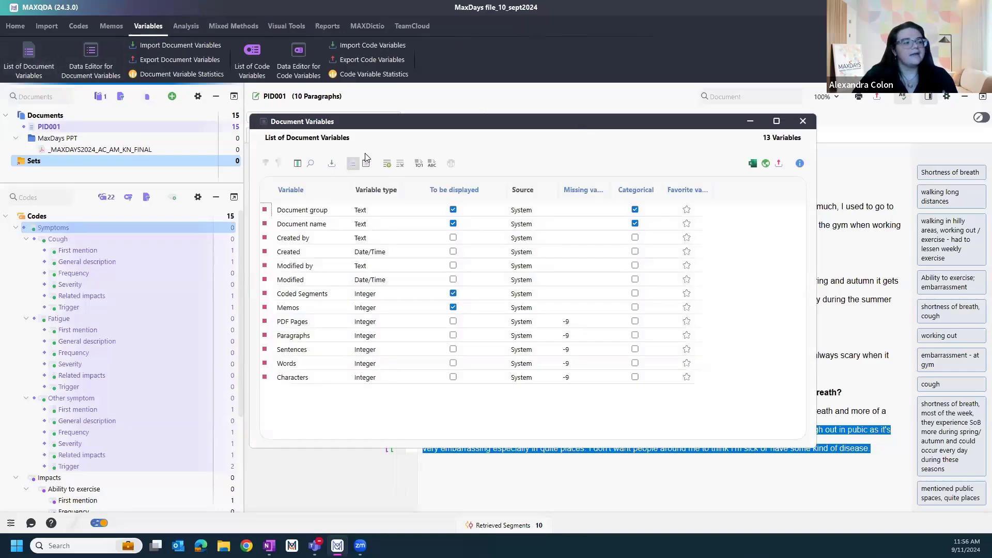
click(372, 154)
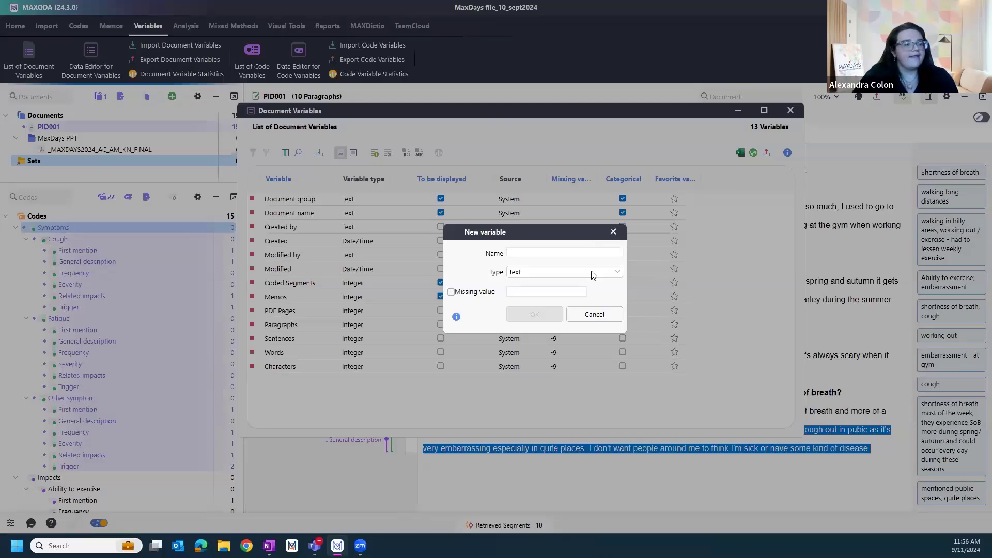
click(595, 314)
click(354, 154)
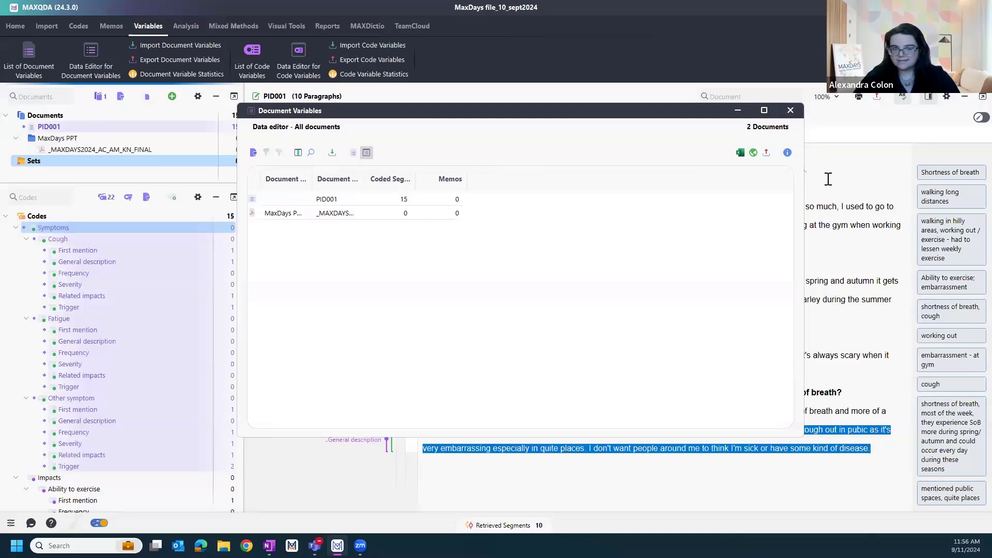
click(792, 117)
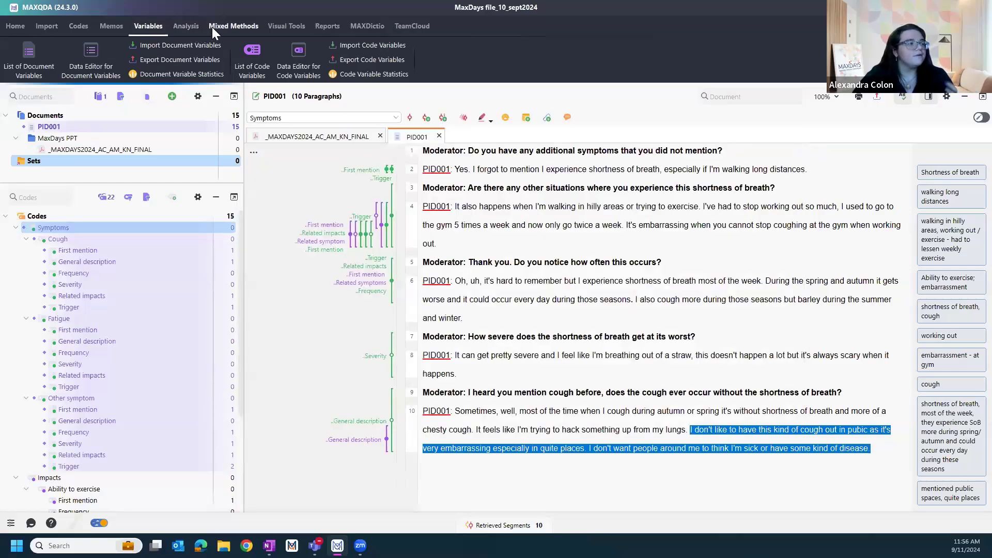
- Create a Crosstab for the activated documents and codes with the column condition Document name equal to PID001
click(234, 26)
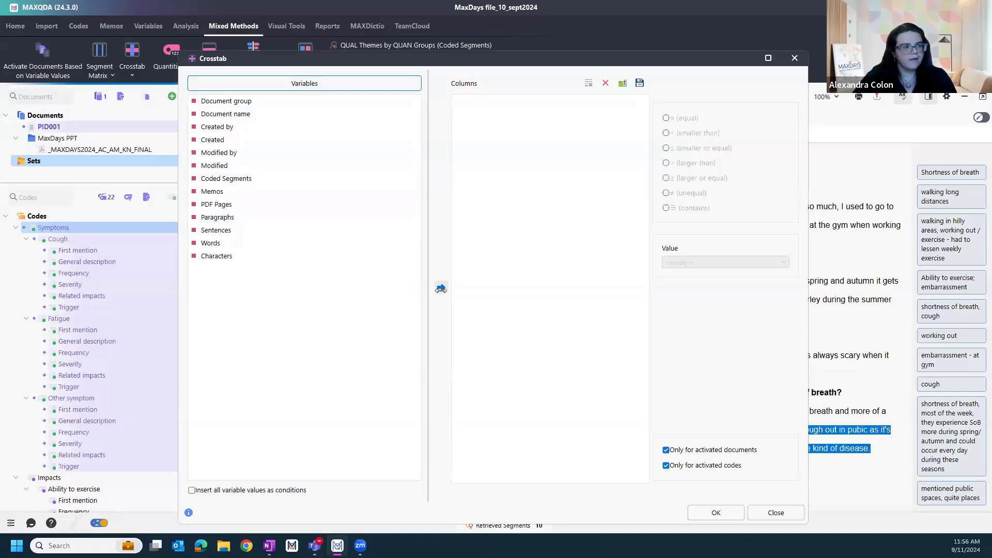
click(258, 256)
click(237, 114)
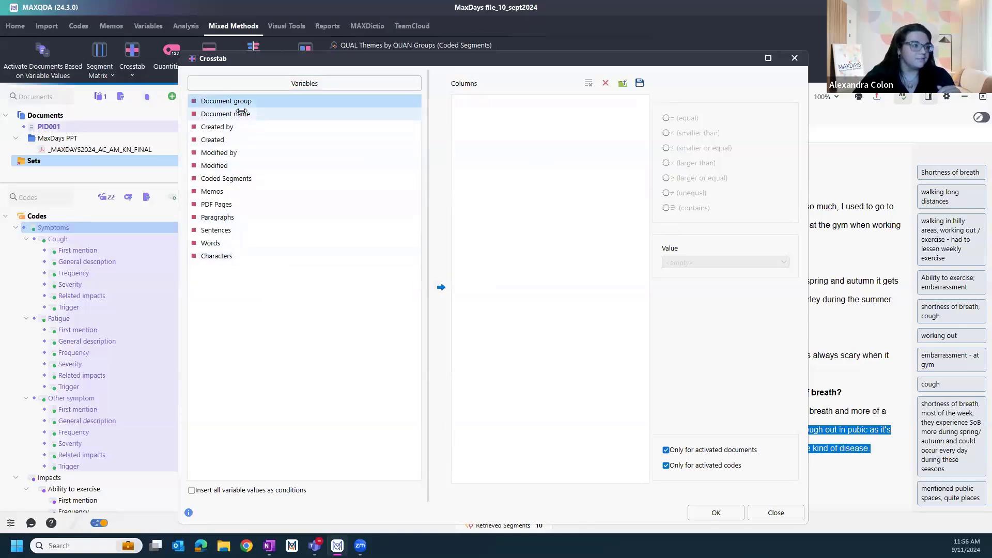
click(441, 287)
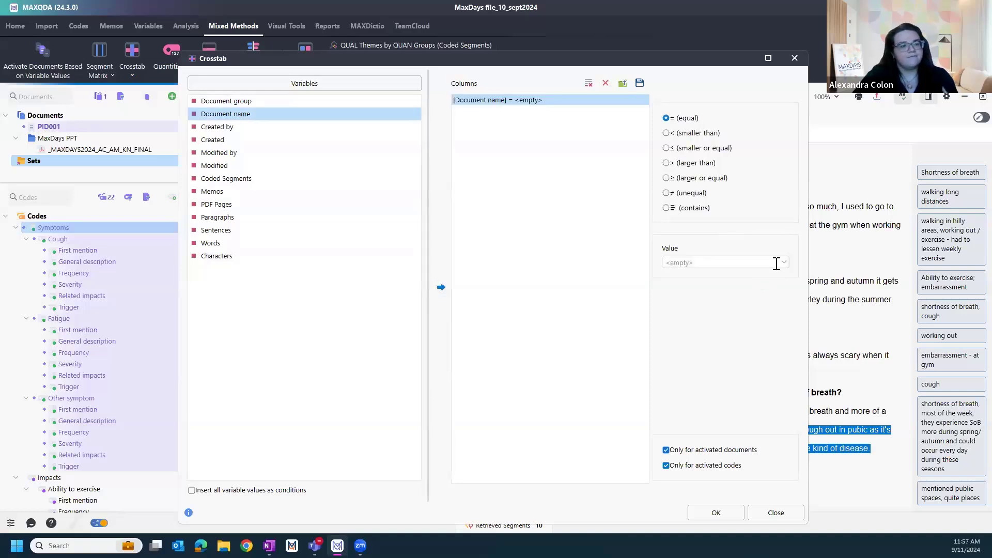
click(782, 263)
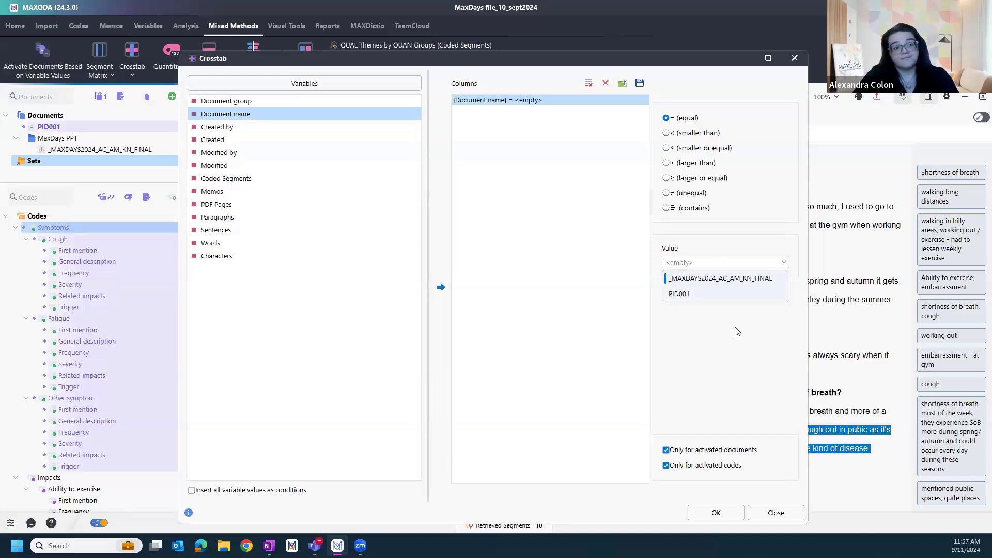
click(725, 293)
click(716, 512)
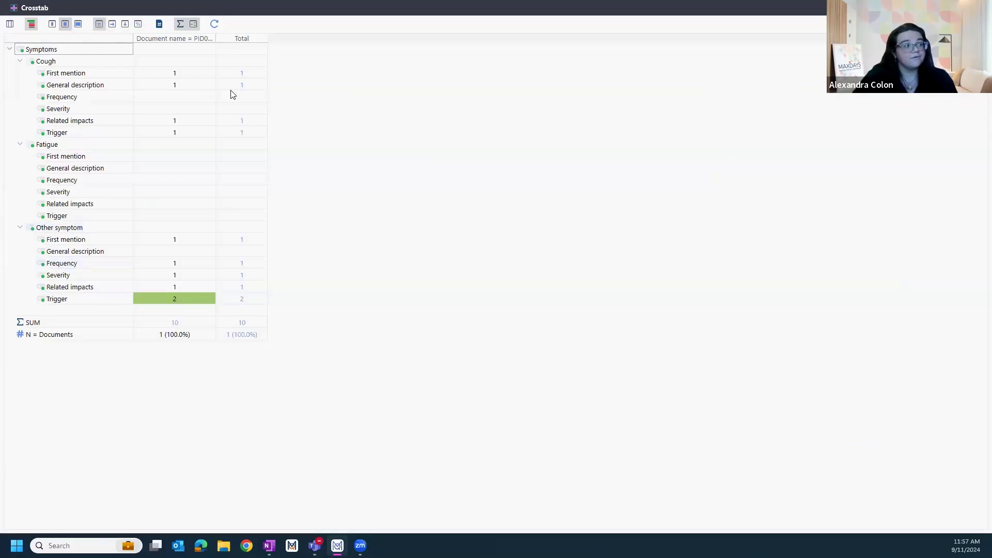
- View the Cough > General description segment in the crosstab's Segment Matrix, and close both result windows
drag(216, 39, 256, 44)
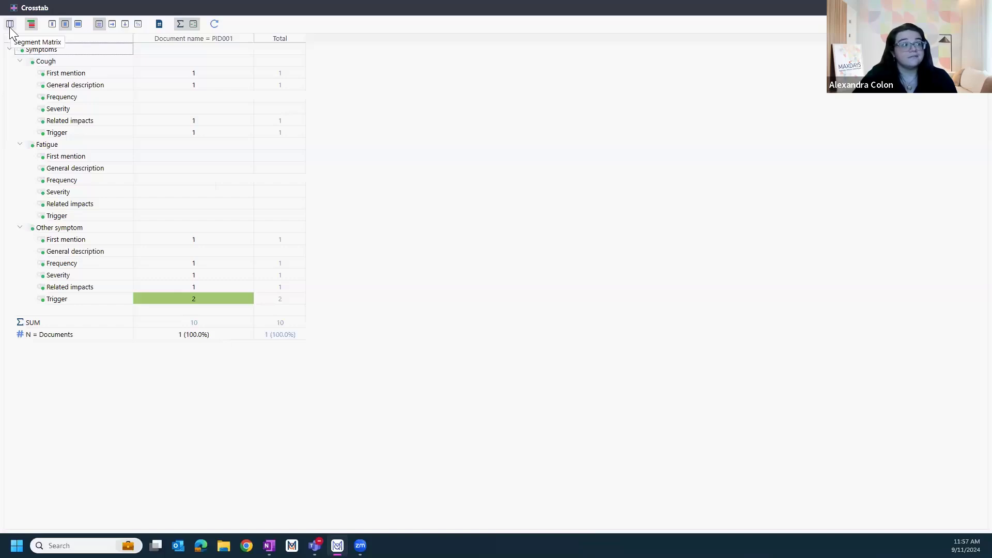
click(10, 26)
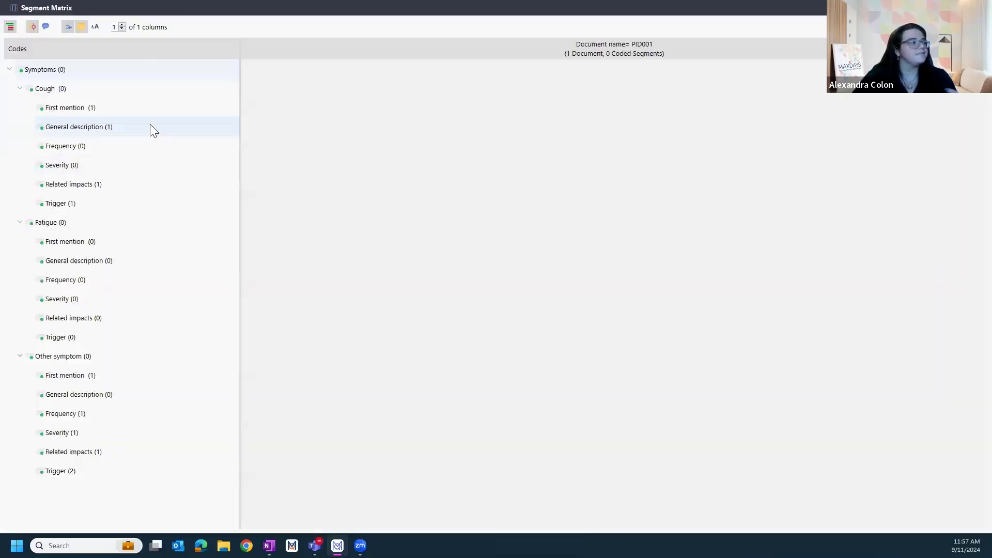
click(153, 129)
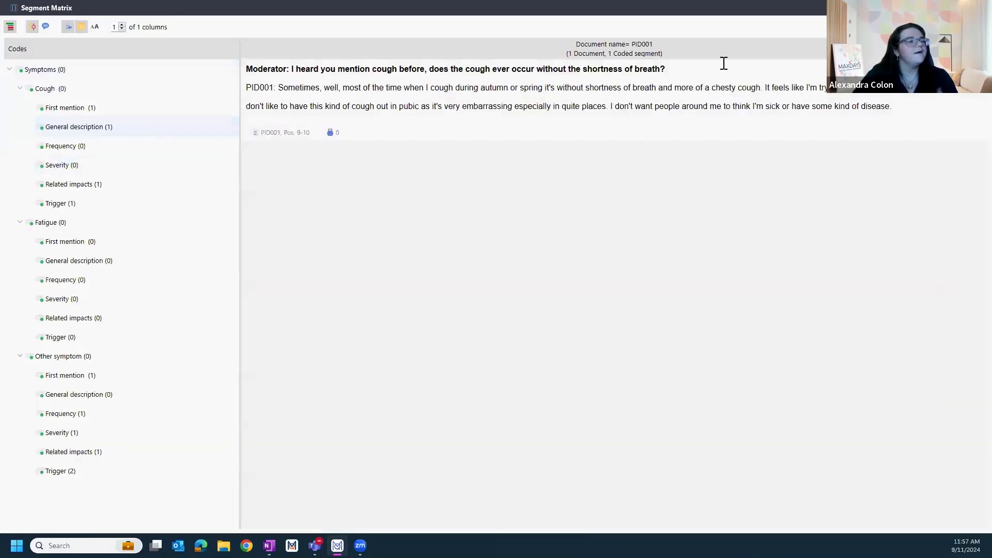
double_click(717, 6)
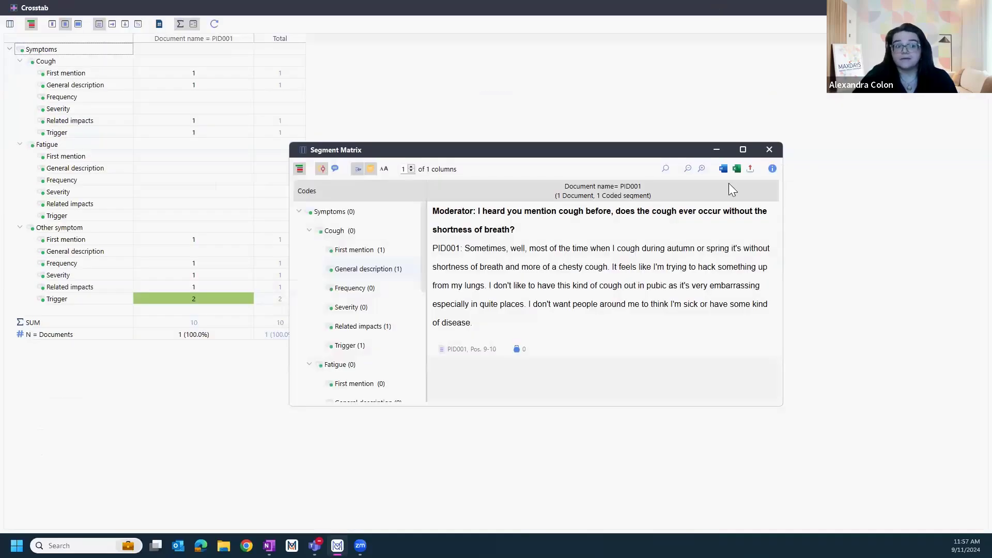
click(742, 3)
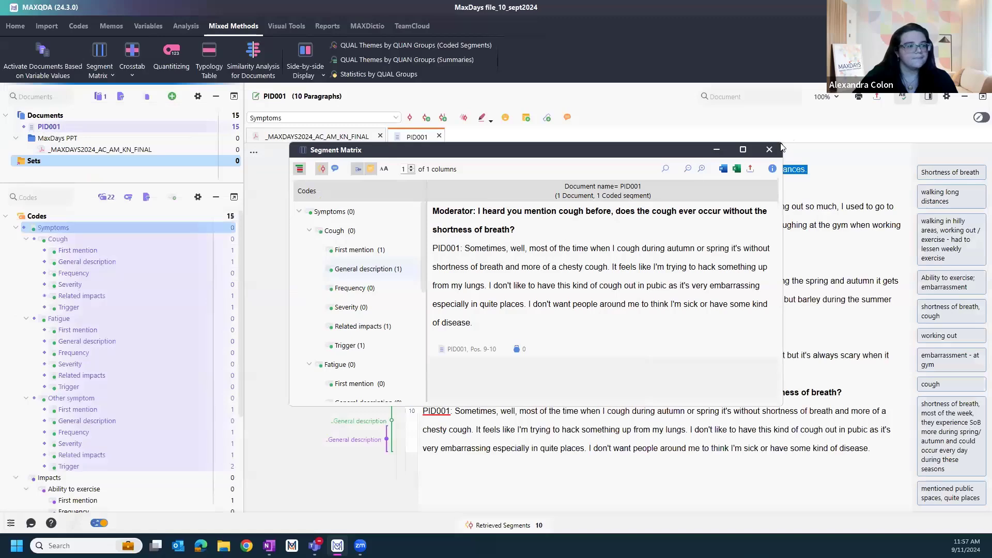
click(774, 147)
click(769, 149)
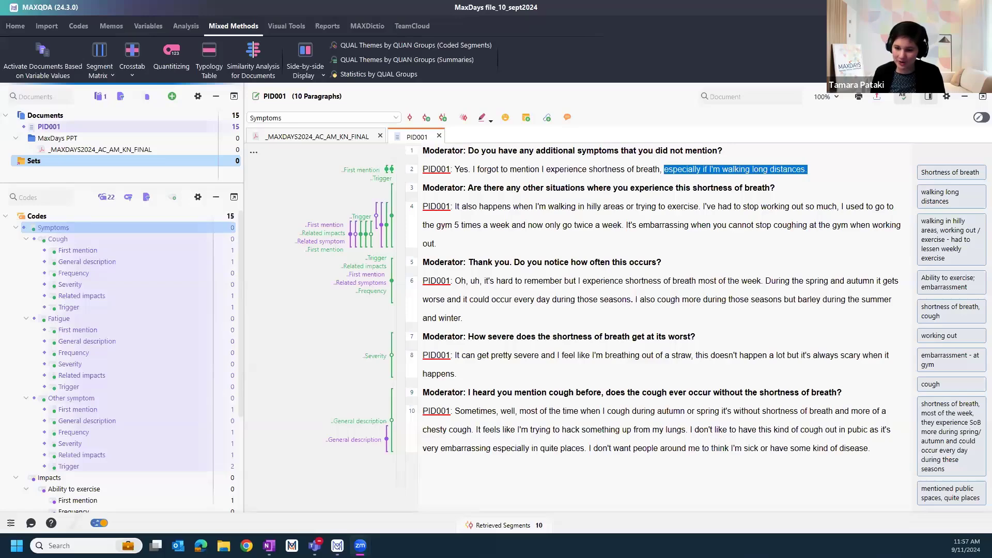
- Highlight the segments behind the "embarrassment - at gym" and "walking in hilly areas" comments, and clear the highlighting
click(940, 357)
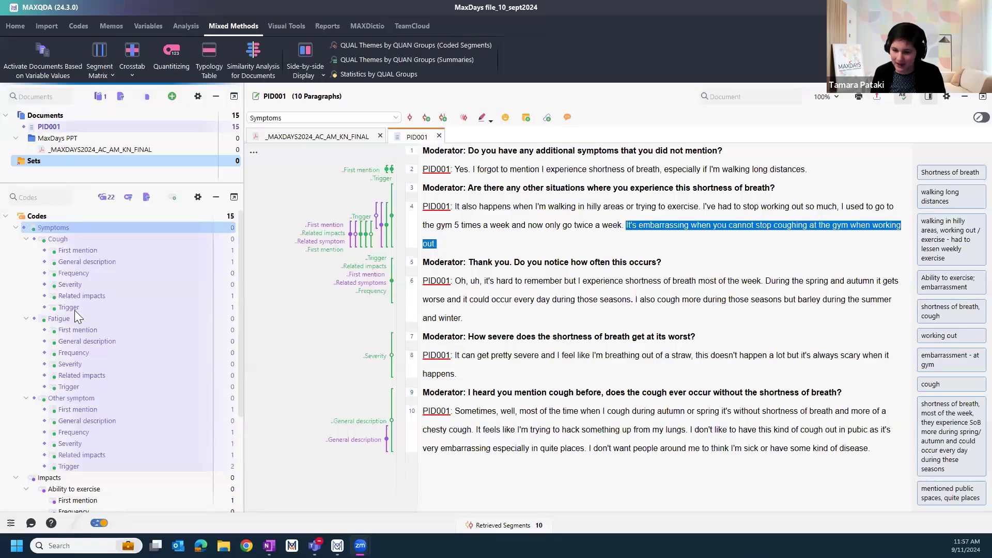
click(15, 26)
click(521, 206)
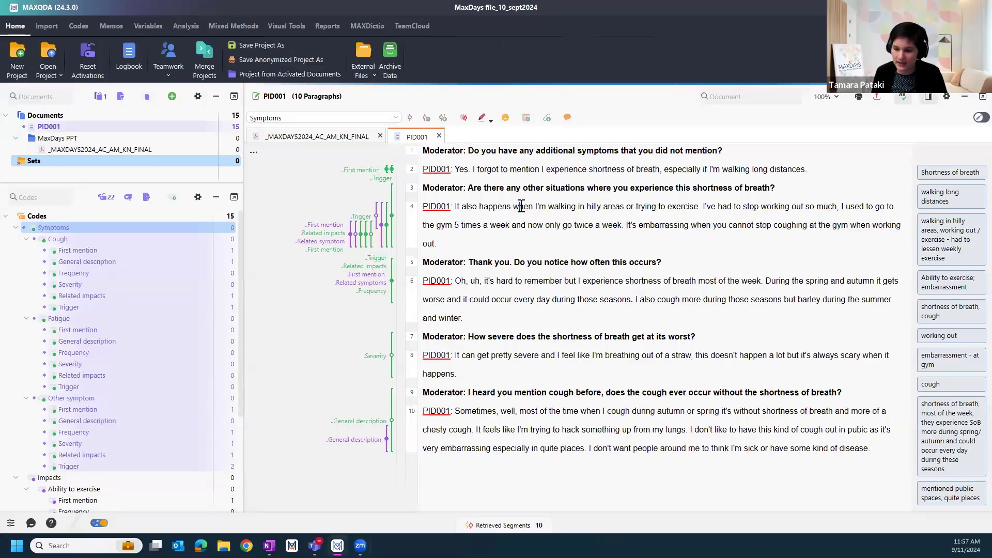
click(951, 239)
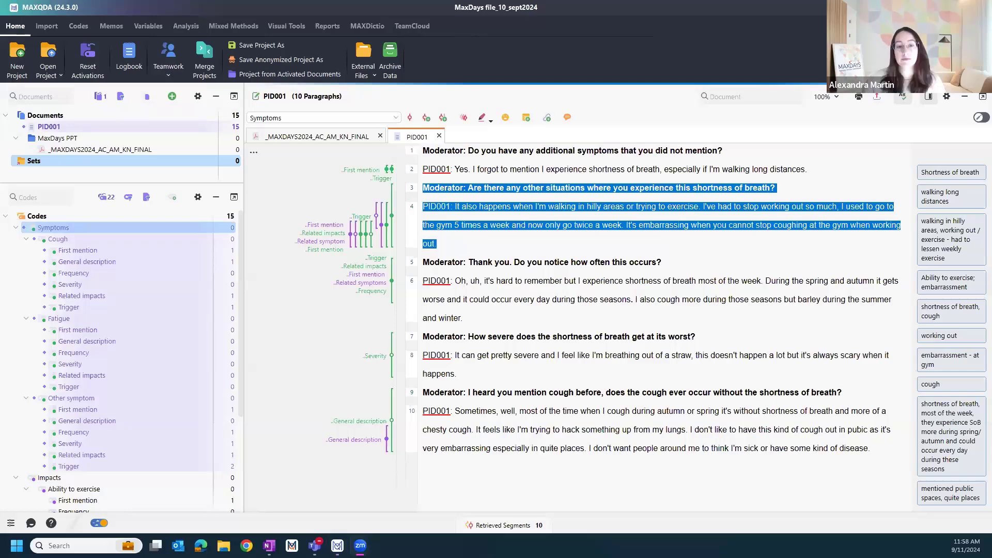
click(584, 275)
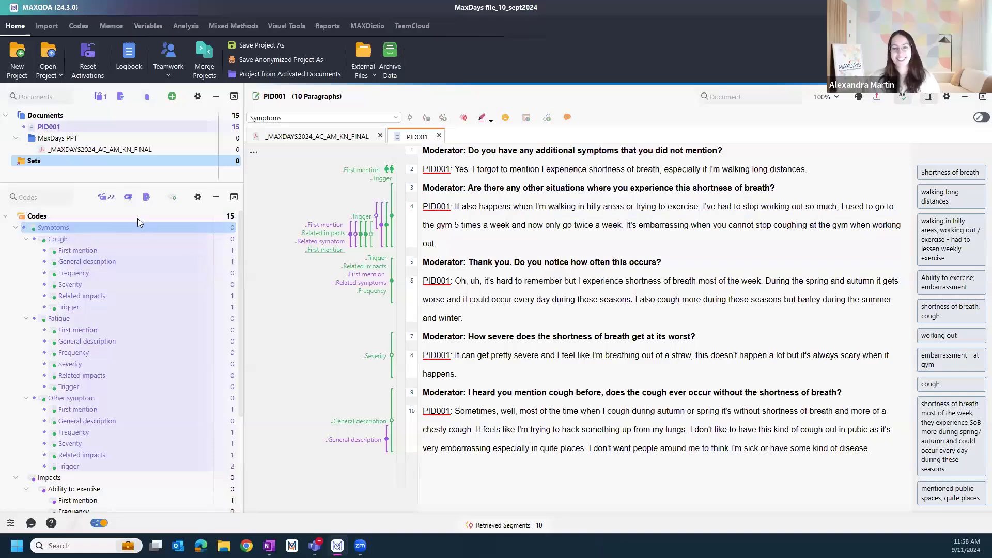
- Reset all code activations, highlight the coded segment spanning paragraphs 3 and 4, and display the visual tools
click(107, 198)
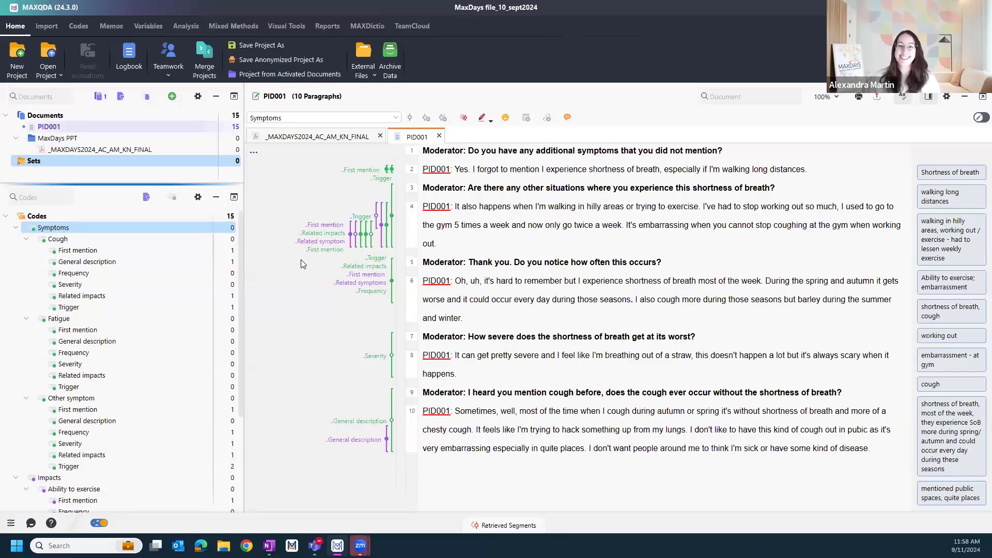
click(371, 234)
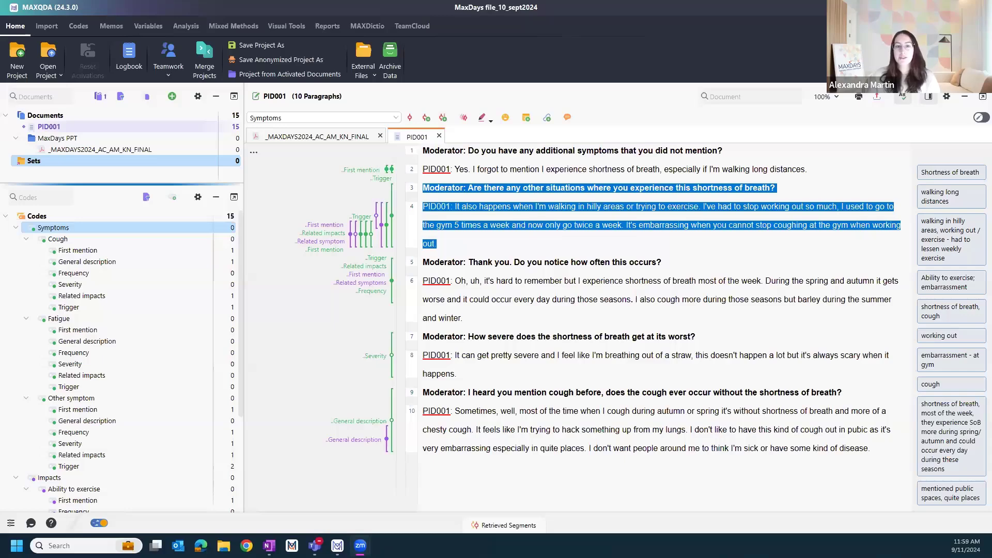
click(276, 28)
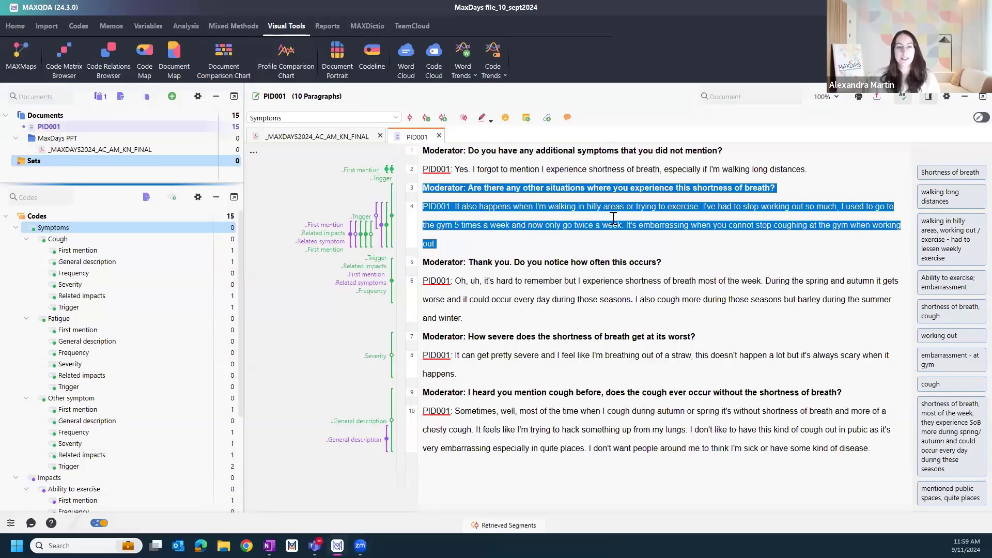
click(147, 97)
click(221, 163)
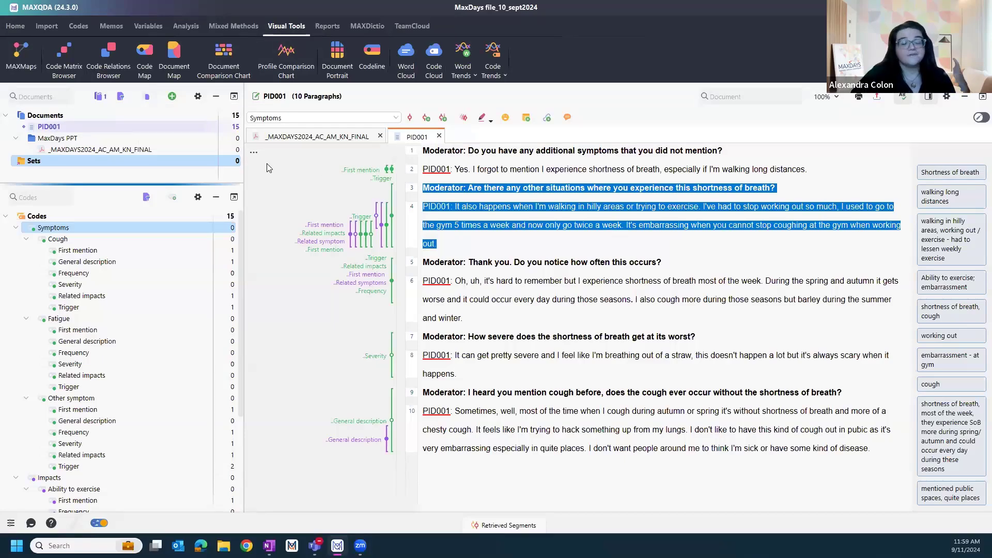
click(147, 96)
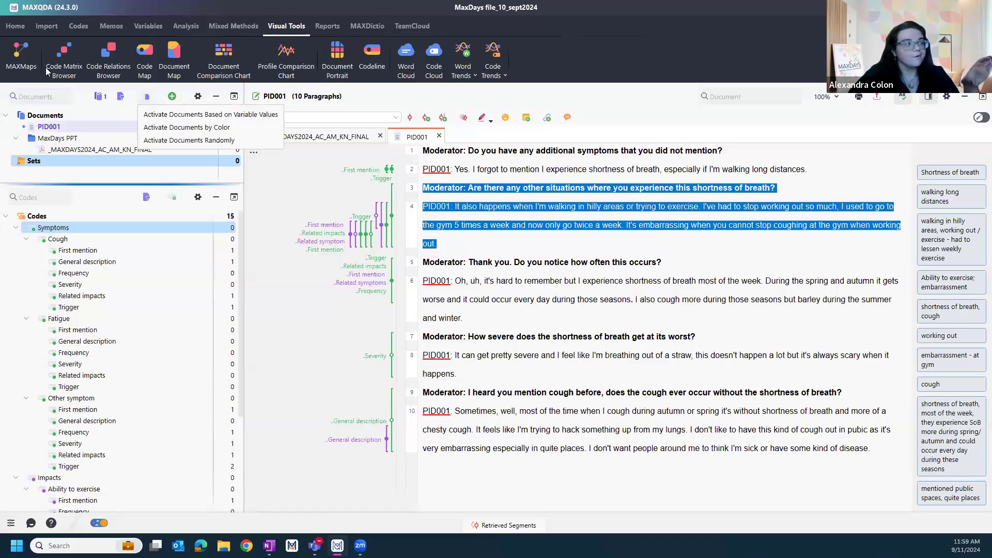
- Start a Code Matrix Browser and activate the First mention codes under Cough, Fatigue and Other symptom
click(64, 67)
click(64, 67)
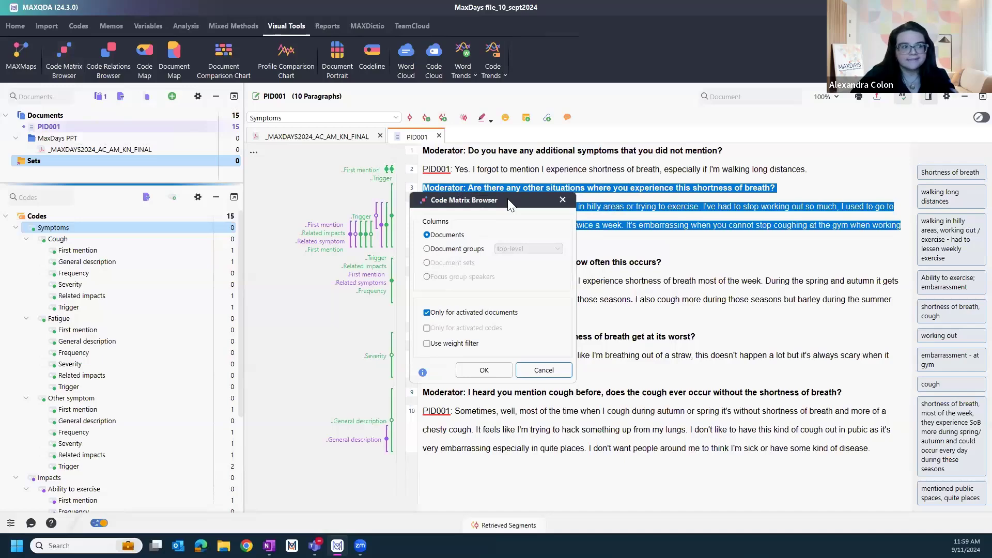
drag(508, 201, 499, 140)
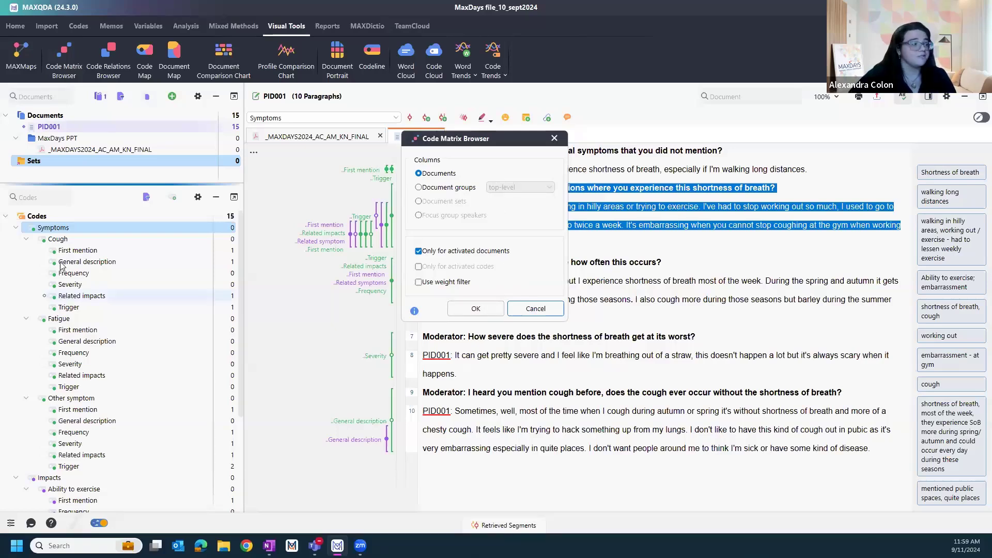
click(77, 250)
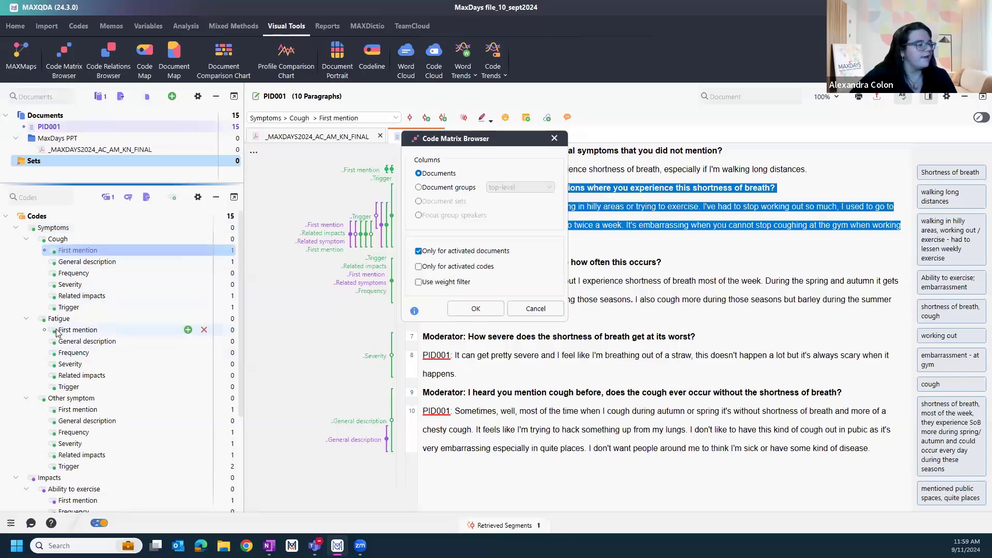
click(57, 331)
click(60, 411)
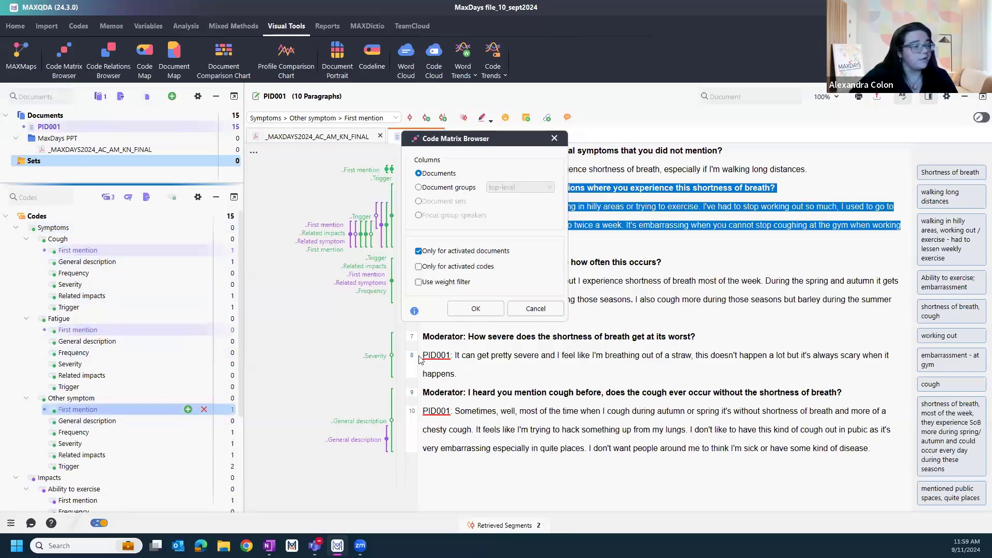
- Generate the code matrix with documents as columns, only for activated documents, and maximize the result window
click(475, 308)
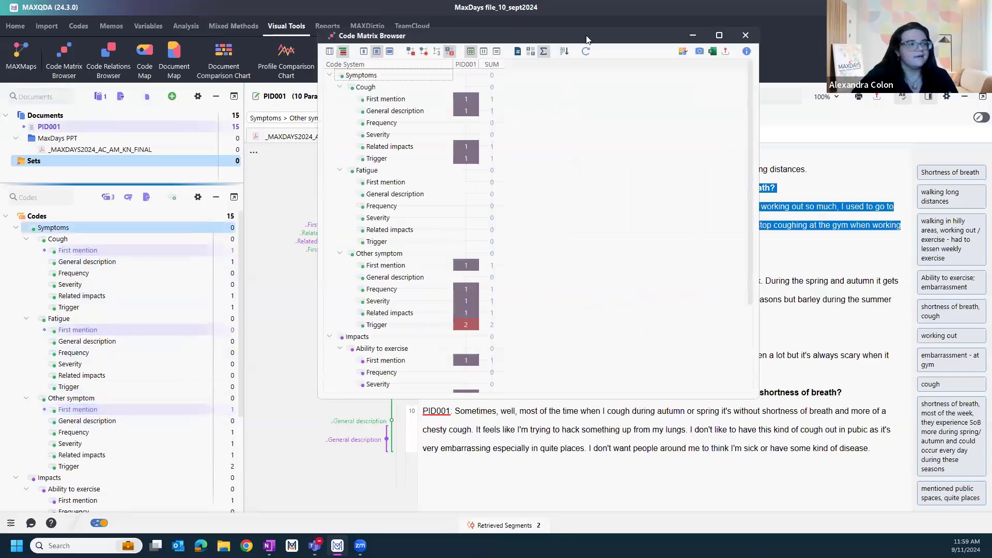
drag(578, 41, 550, 49)
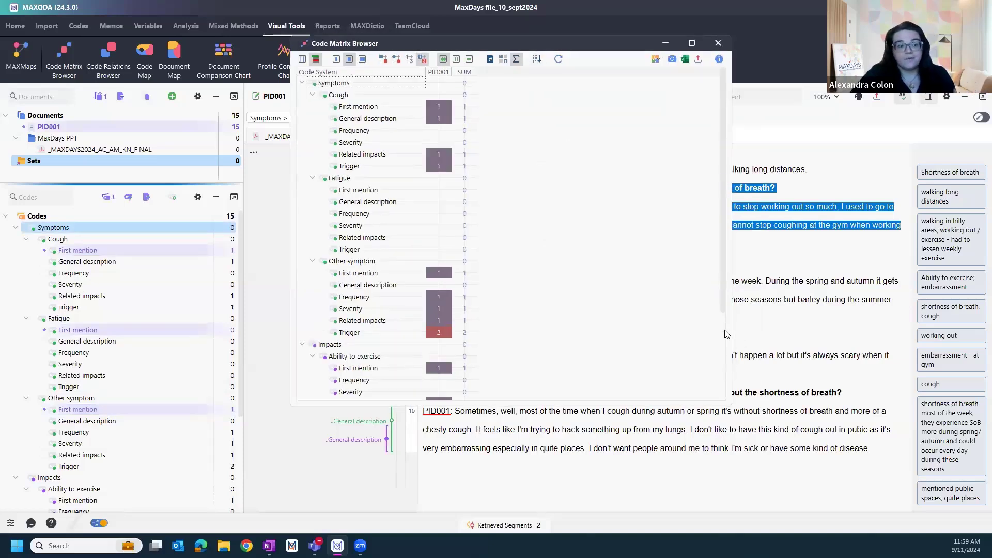
scroll(723, 331, down, 3)
double_click(555, 47)
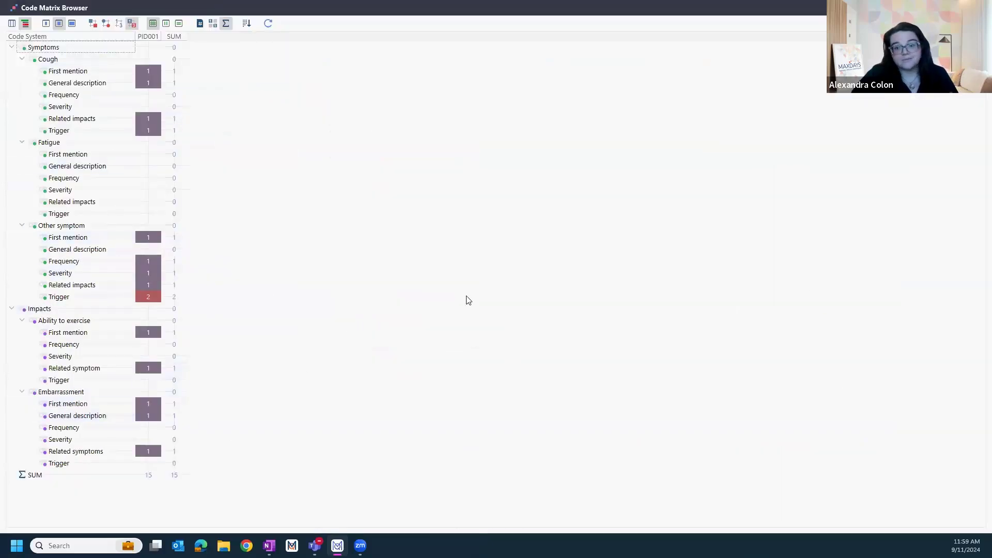
- Collapse the Embarrassment and Ability to exercise codes in the matrix to view their aggregated segments, and expand both again
click(22, 392)
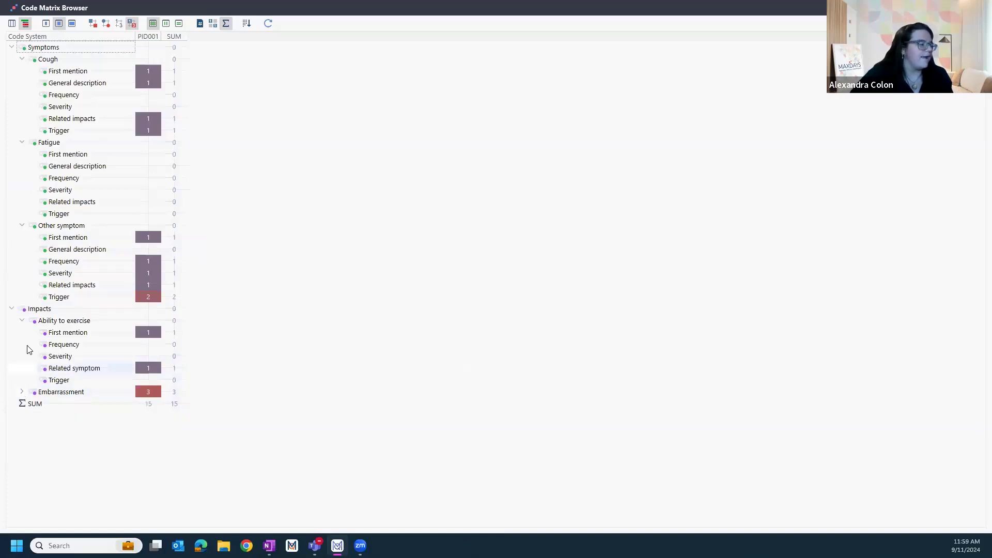
click(22, 321)
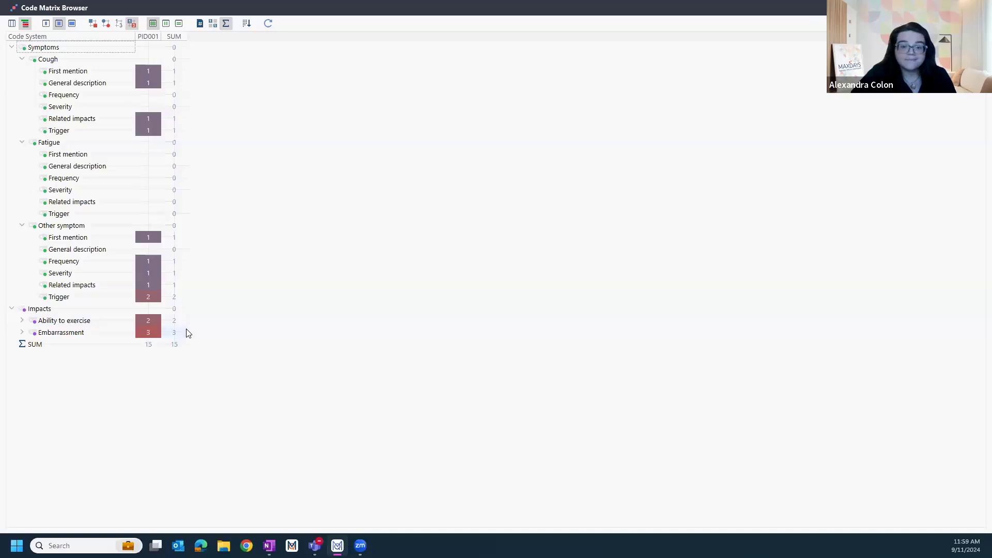
click(21, 332)
click(21, 320)
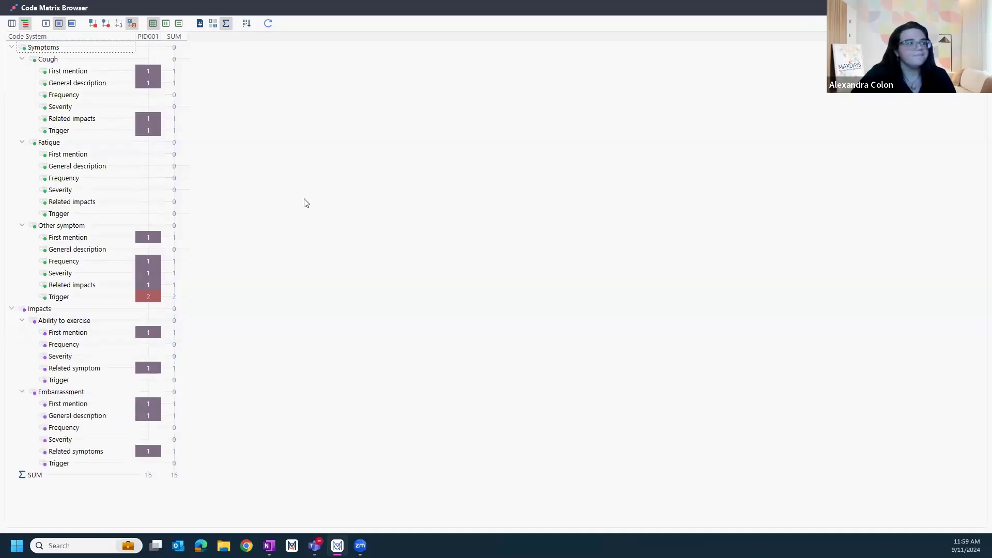